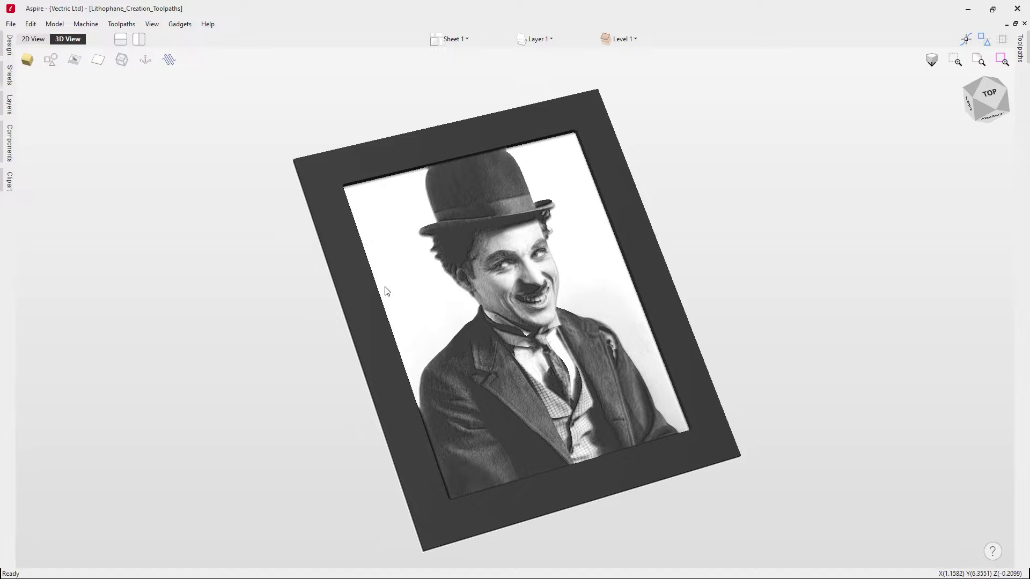
# Close the open lithophane project and create a new file
pyautogui.click(11, 24)
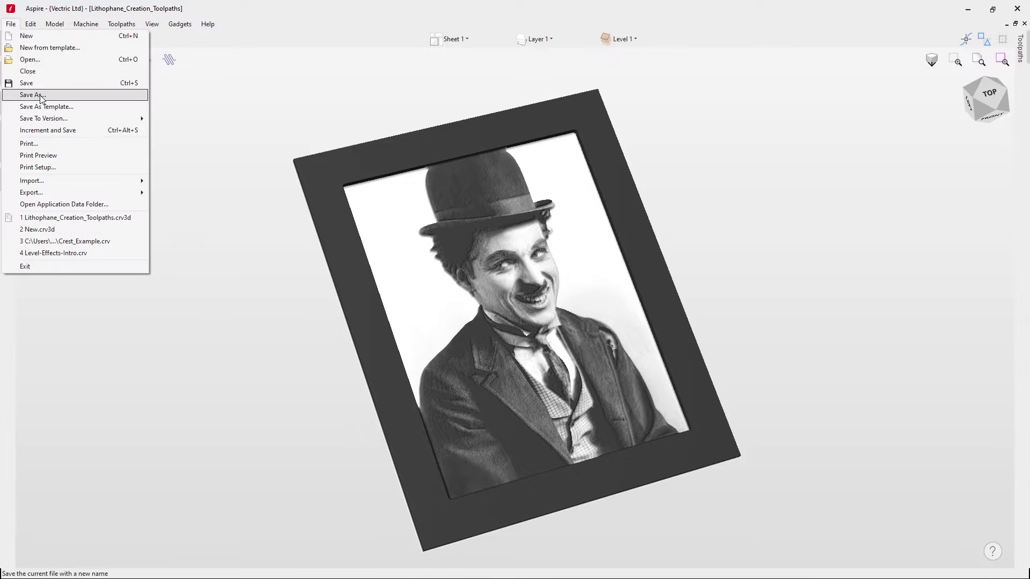
pyautogui.click(27, 71)
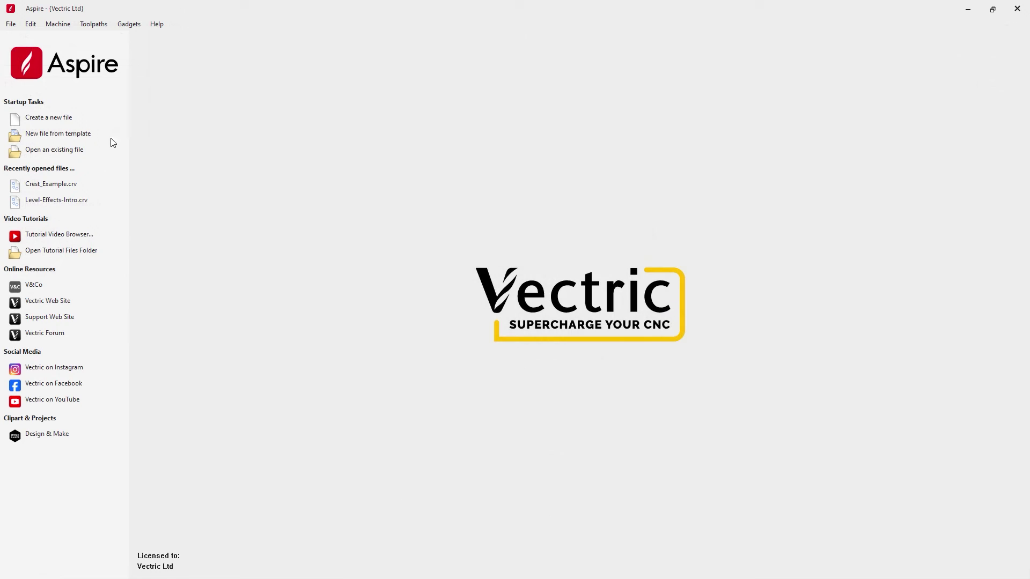
pyautogui.click(57, 118)
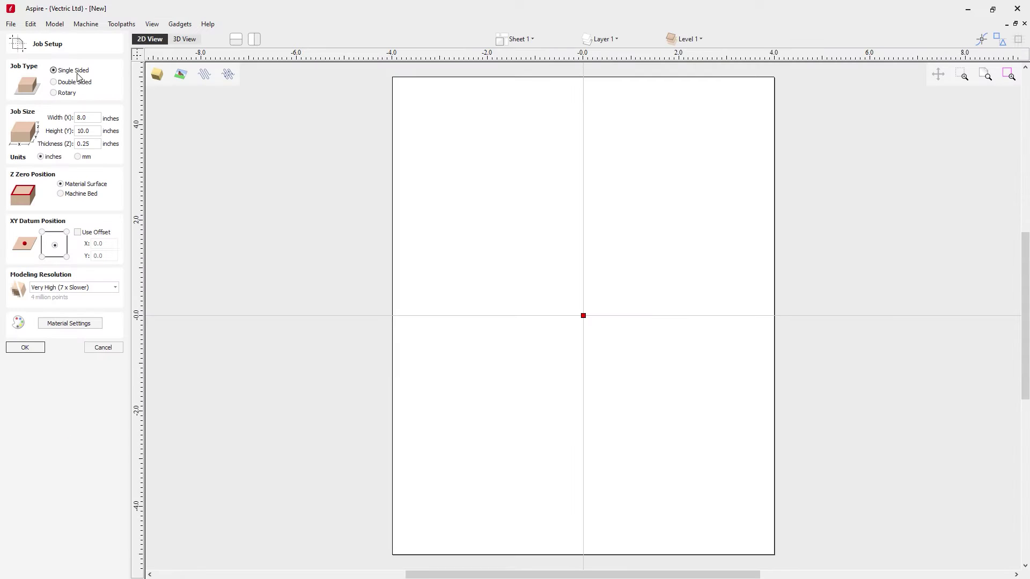
# Define a job 8.0 inches wide, 10.0 inches high and 0.25 inches thick with Very High modeling resolution
pyautogui.click(88, 118)
pyautogui.press('Tab')
pyautogui.press('Tab')
pyautogui.click(86, 290)
pyautogui.click(83, 302)
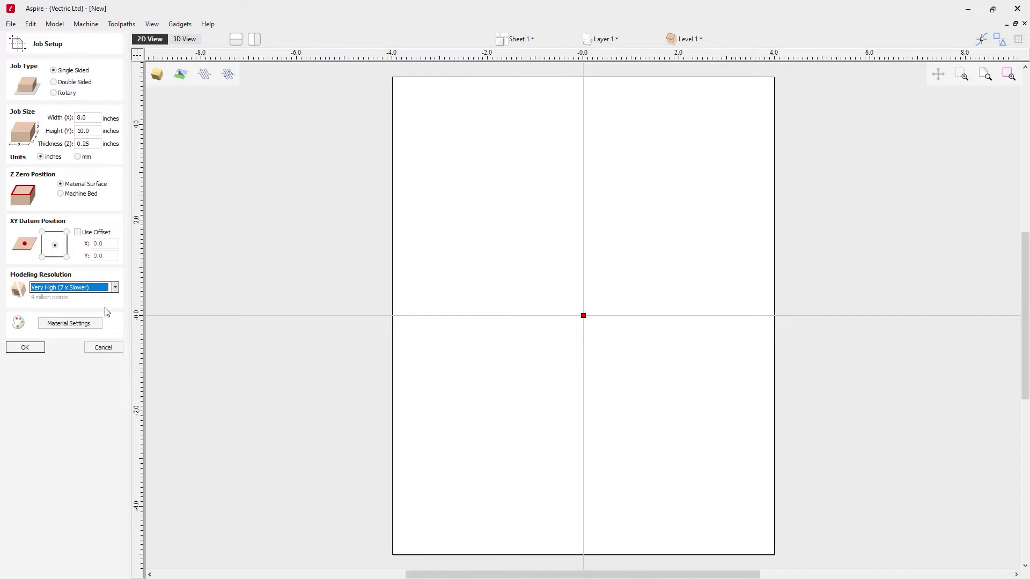
# Set the material appearance to a solid gray color and accept the job setup
pyautogui.click(89, 325)
pyautogui.click(129, 351)
pyautogui.click(126, 358)
pyautogui.click(128, 366)
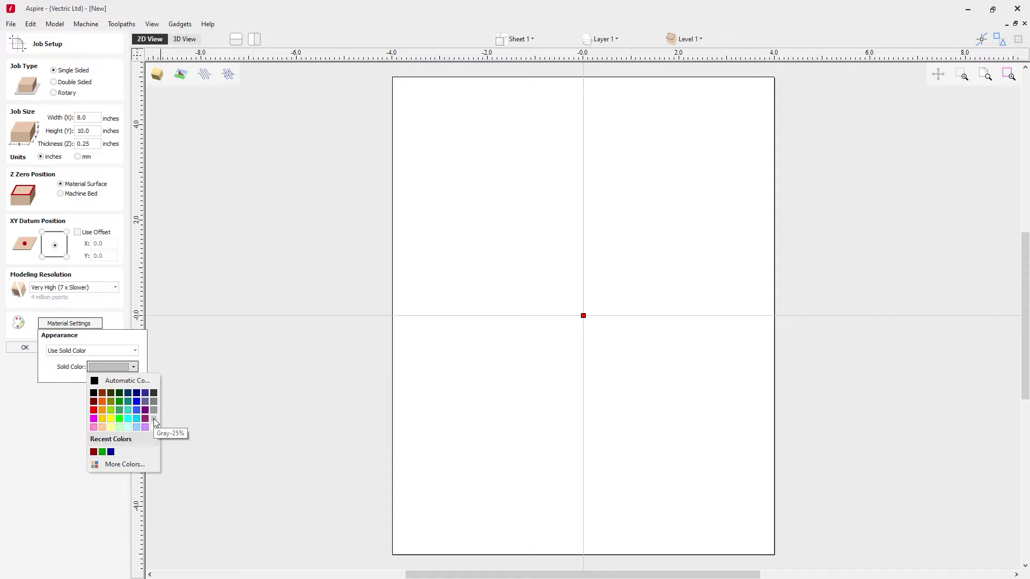
pyautogui.click(22, 376)
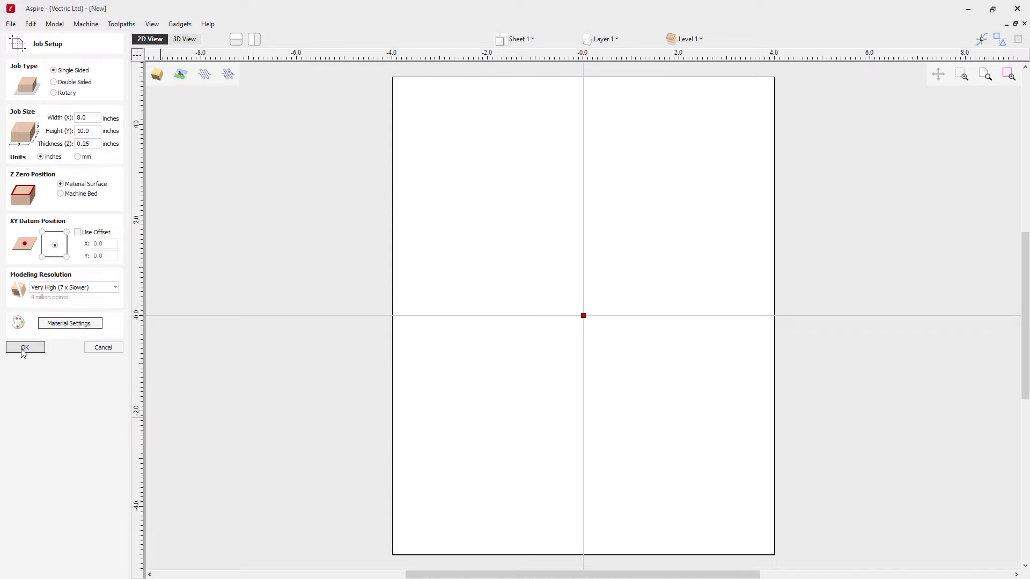
pyautogui.click(24, 348)
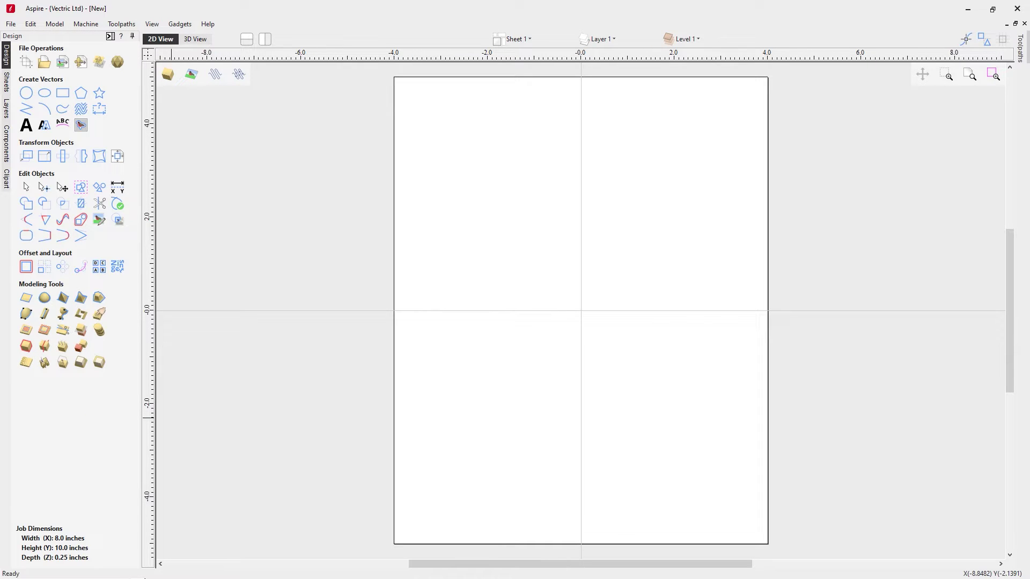
# Import the Charlie Chaplin JPG as a component and show the 2D and 3D views side by side
pyautogui.click(99, 62)
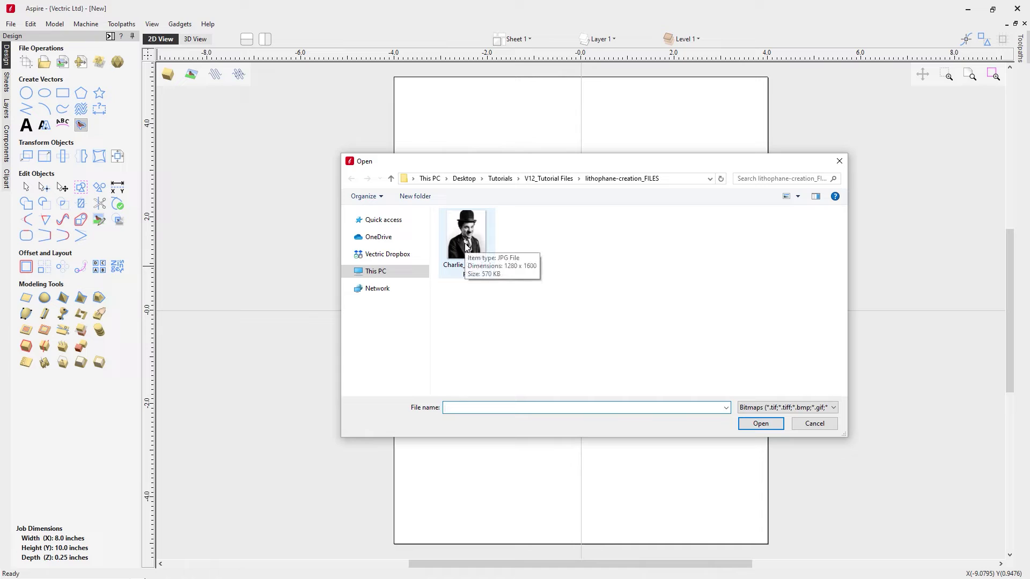
pyautogui.doubleClick(466, 247)
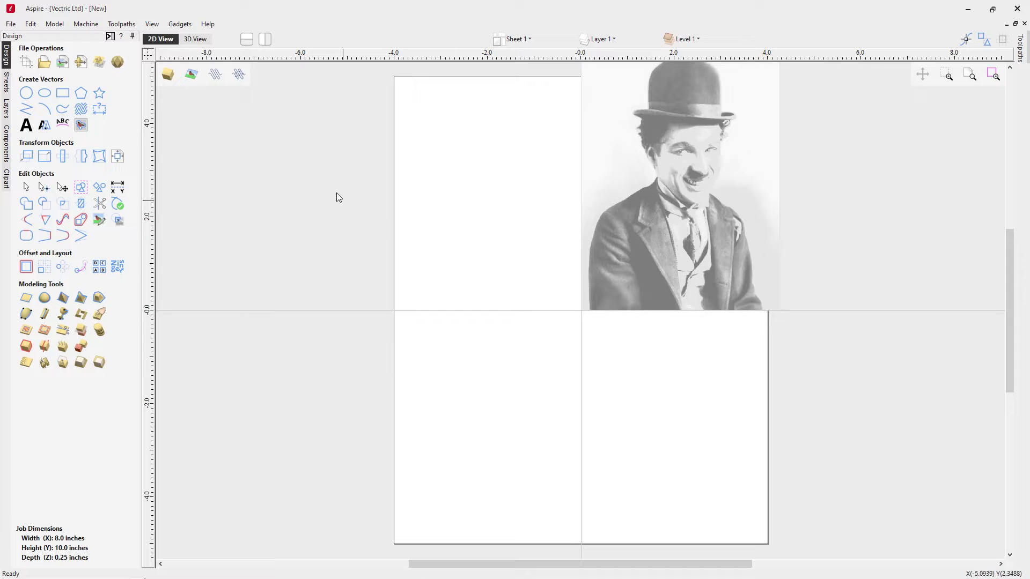
pyautogui.click(265, 39)
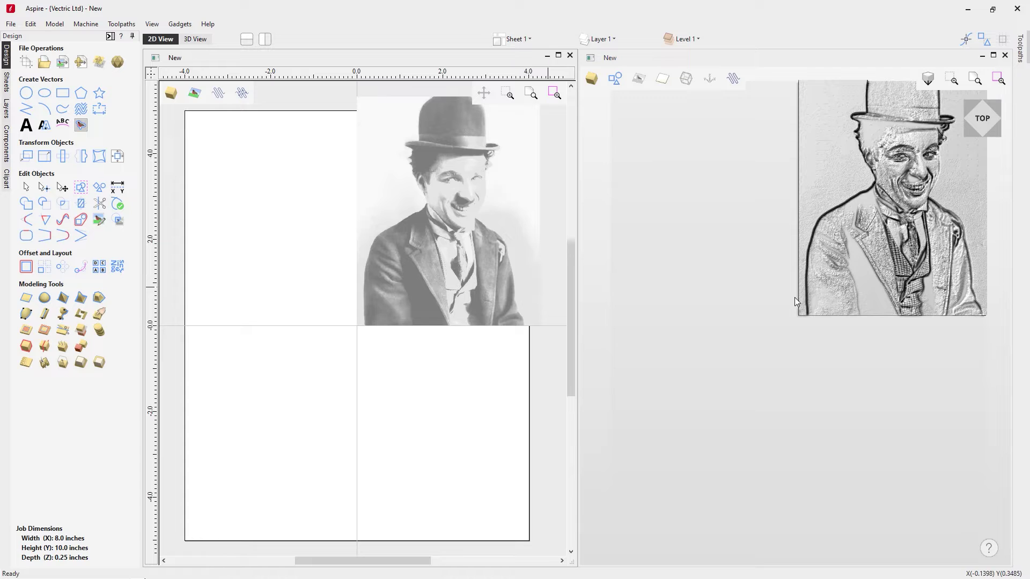
pyautogui.moveTo(704, 308); pyautogui.dragTo(655, 273)
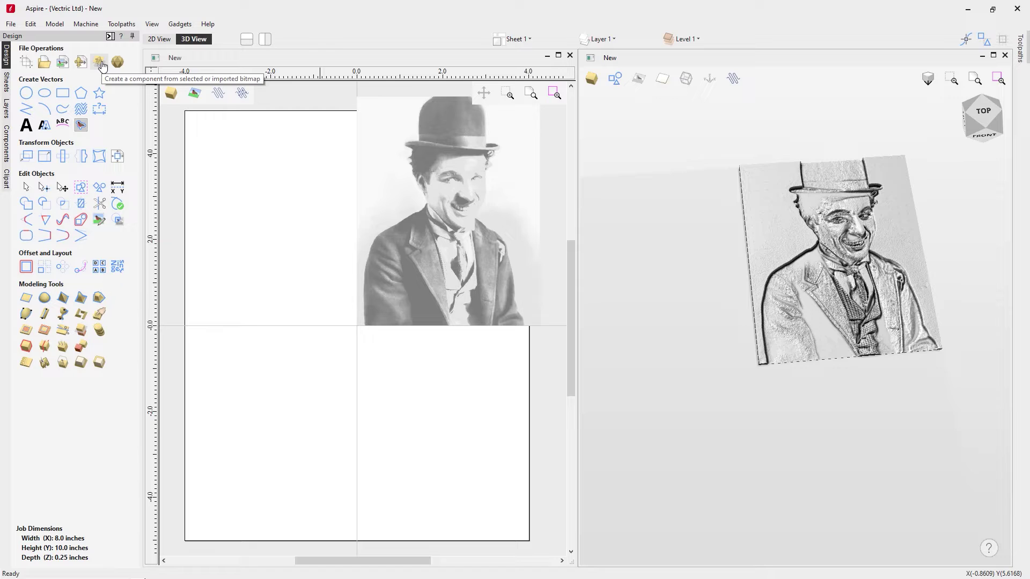
pyautogui.click(983, 111)
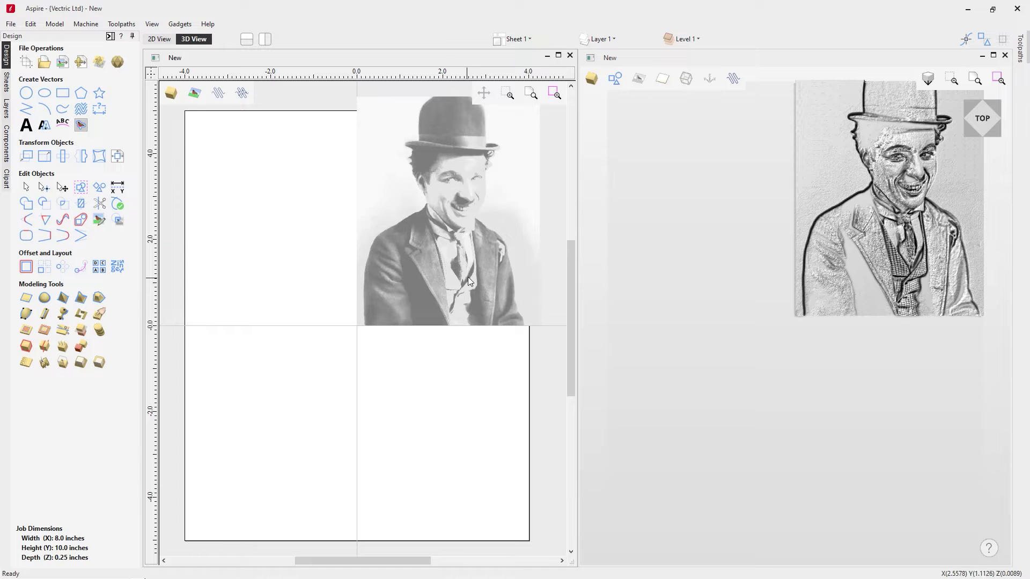
# Center the imported portrait component on the material in both directions
pyautogui.click(832, 253)
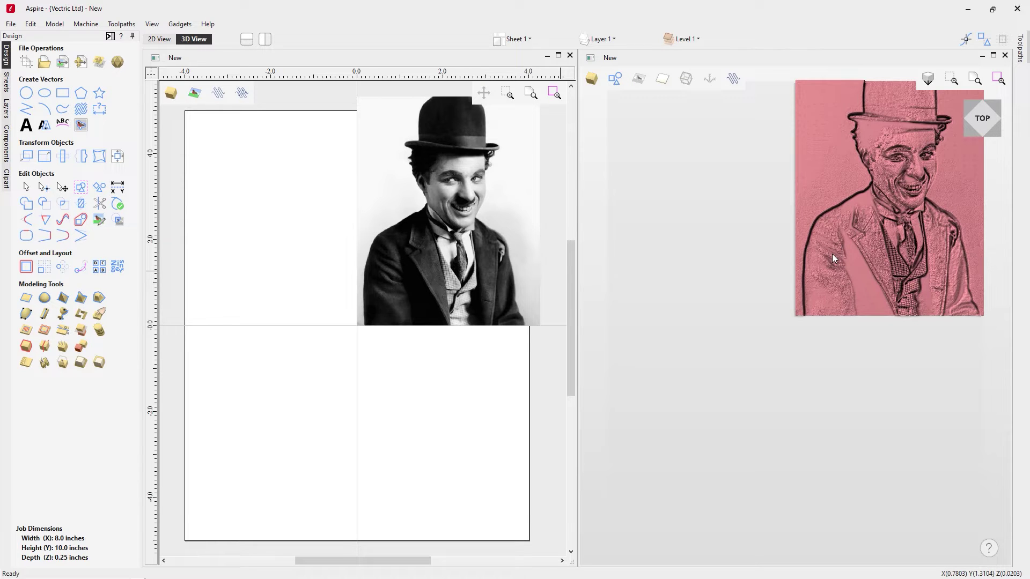
pyautogui.click(116, 159)
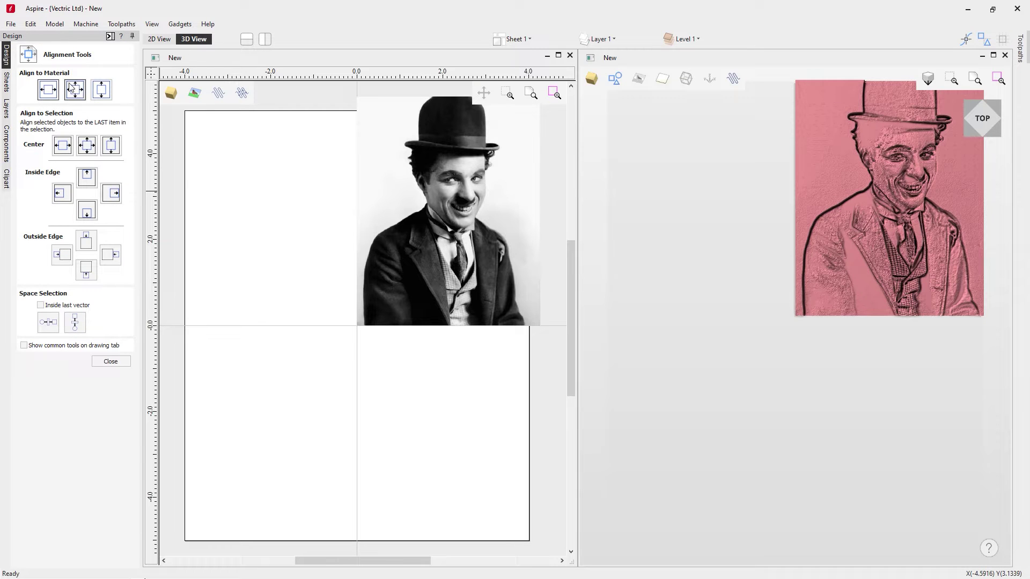
pyautogui.click(75, 90)
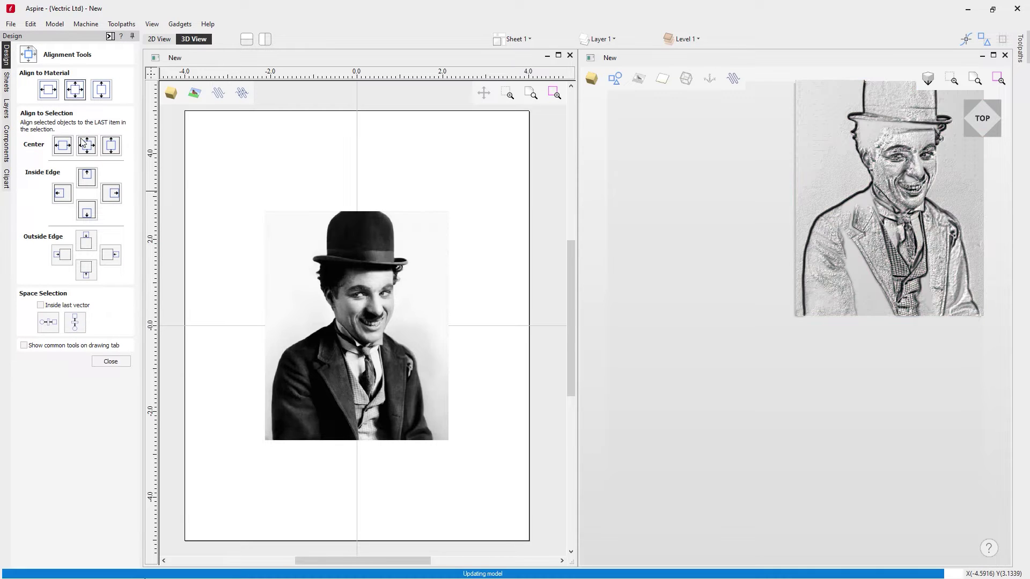
pyautogui.click(111, 361)
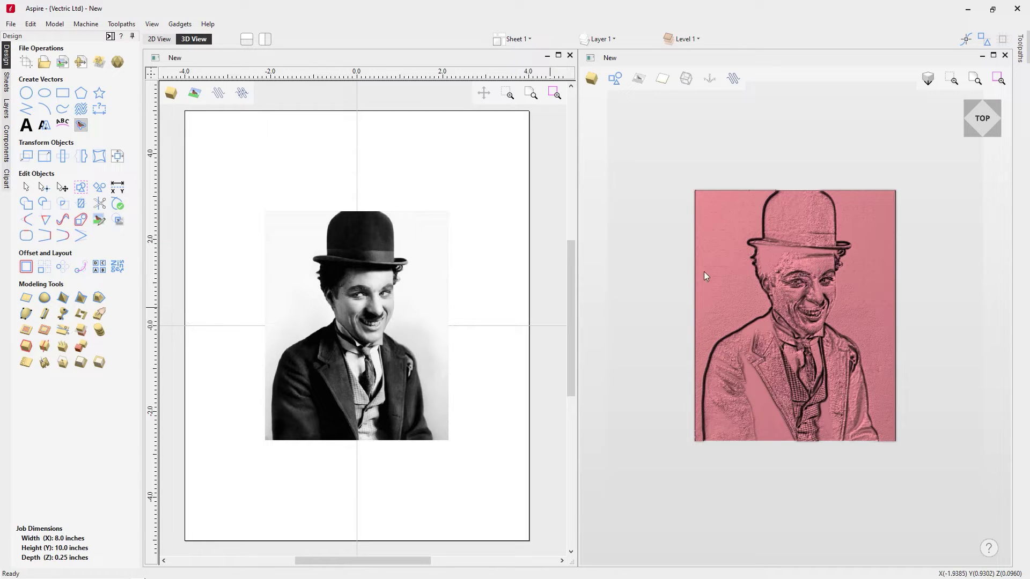
# Resize the portrait component to a height of 8.5 inches, anchored at its center with width and height linked
pyautogui.click(721, 276)
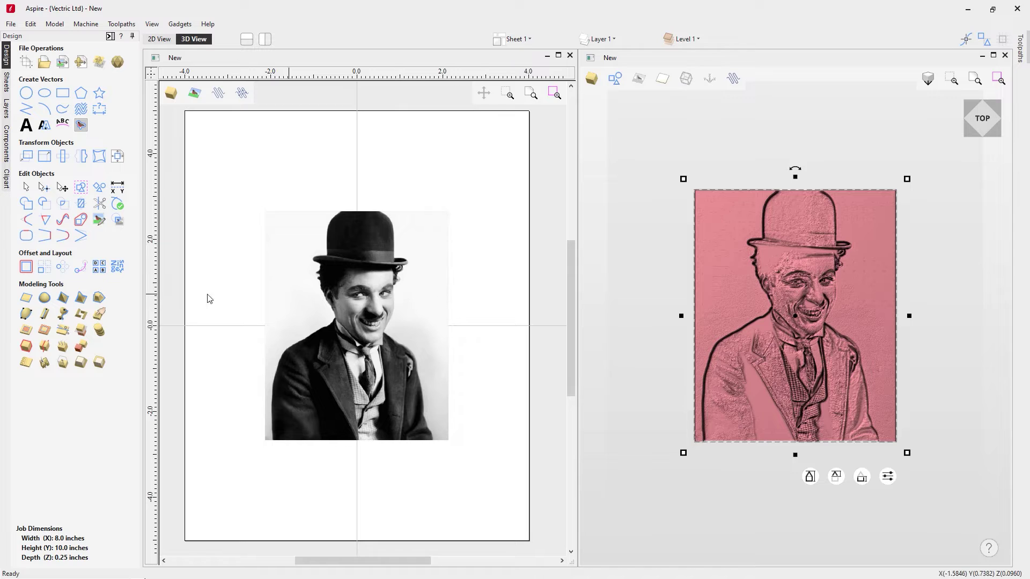
pyautogui.click(45, 159)
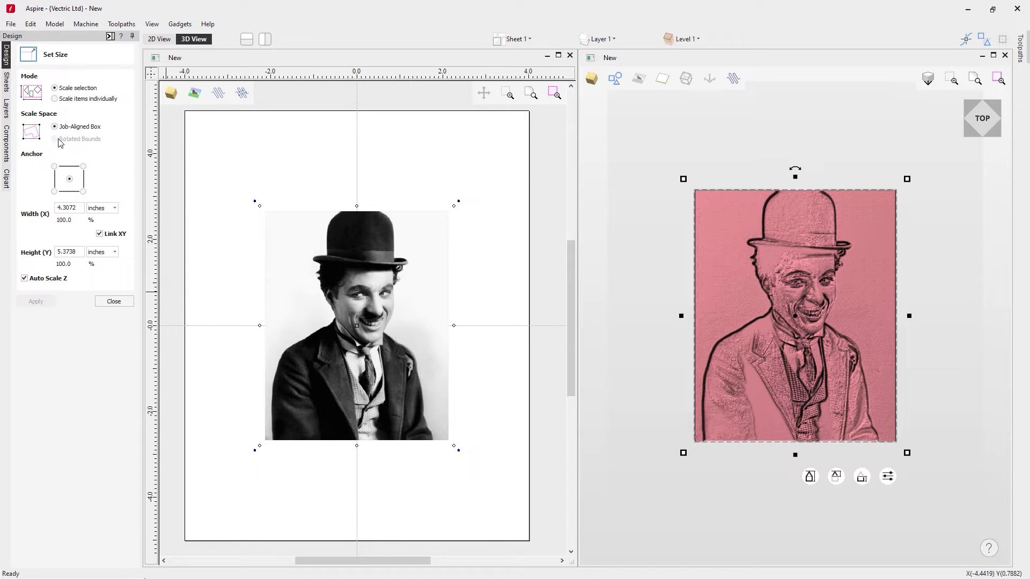
pyautogui.click(70, 179)
pyautogui.click(83, 252)
pyautogui.moveTo(82, 252); pyautogui.dragTo(39, 259)
pyautogui.write('8.5')
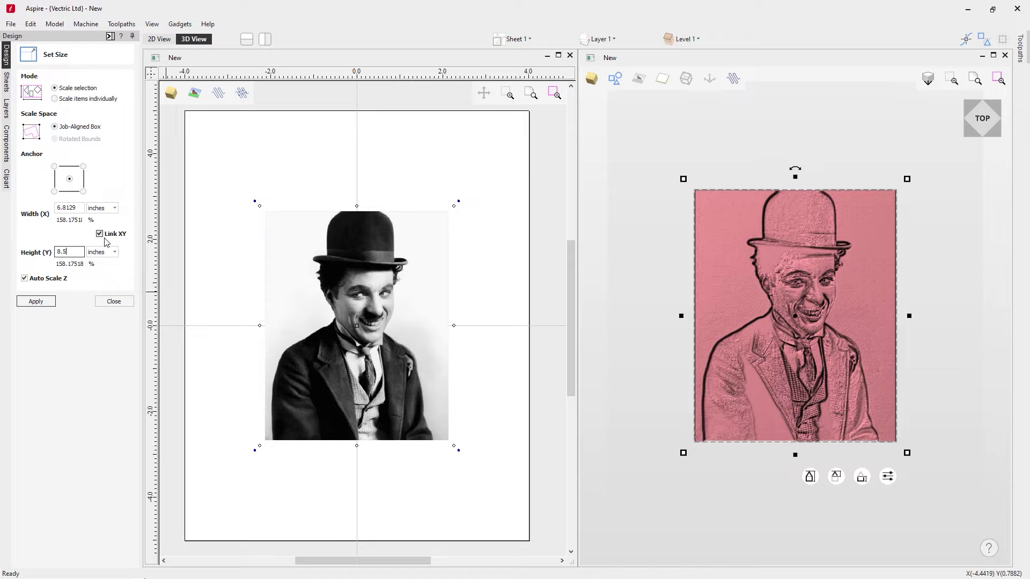
pyautogui.click(78, 211)
pyautogui.click(79, 255)
pyautogui.click(47, 303)
pyautogui.click(114, 302)
pyautogui.moveTo(815, 302)
pyautogui.mouseDown()
pyautogui.moveTo(783, 324)
pyautogui.moveTo(874, 236)
pyautogui.moveTo(830, 242)
pyautogui.moveTo(796, 275)
pyautogui.moveTo(876, 261)
pyautogui.moveTo(835, 303)
pyautogui.mouseUp()
pyautogui.scroll(3, 806, 264)
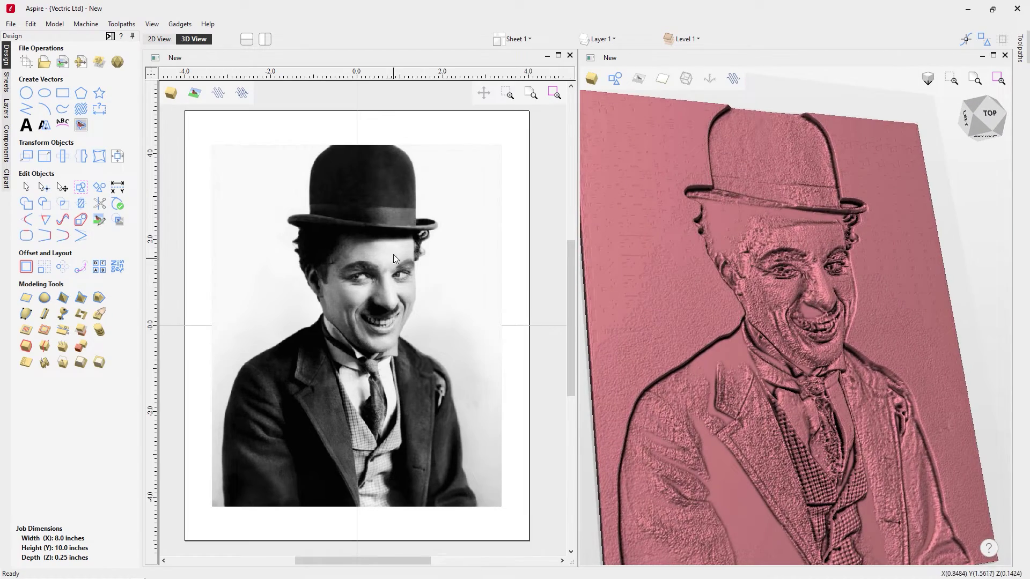
pyautogui.moveTo(821, 318); pyautogui.dragTo(853, 335)
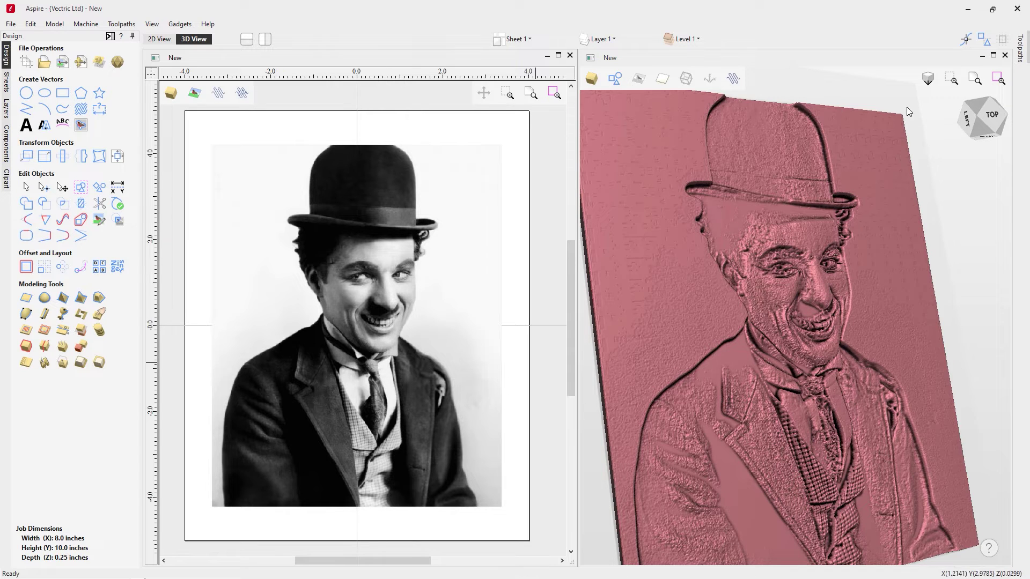
pyautogui.click(991, 115)
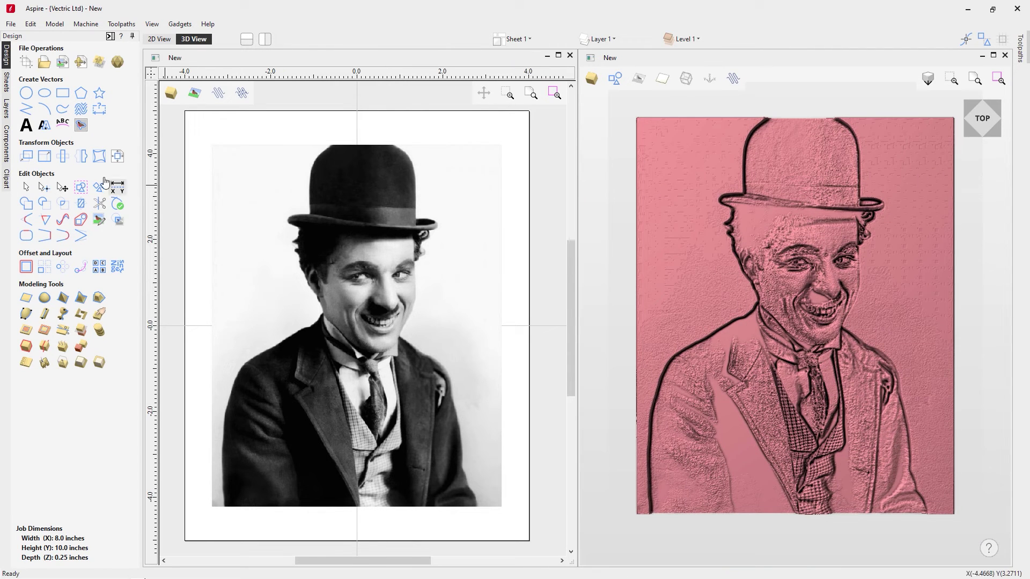
# Set the Charlie_Chaplin component's combine mode to Subtract in its properties
pyautogui.click(6, 144)
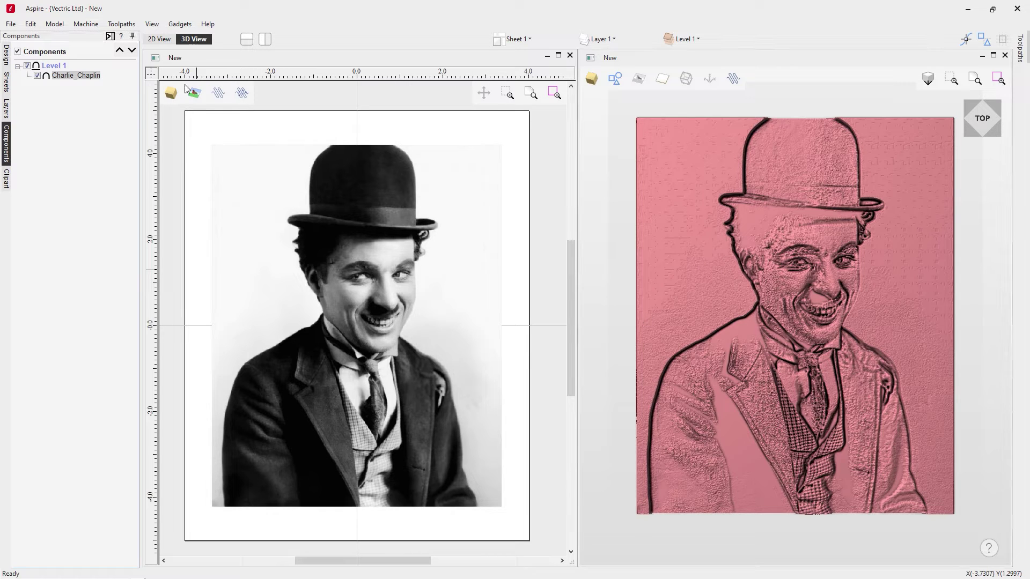
pyautogui.rightClick(94, 77)
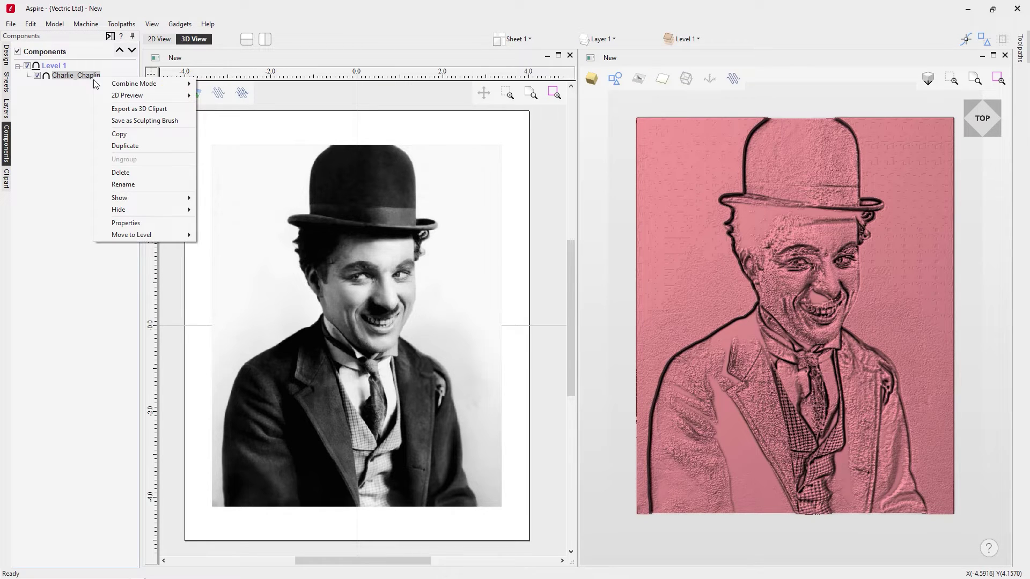
pyautogui.moveTo(101, 87)
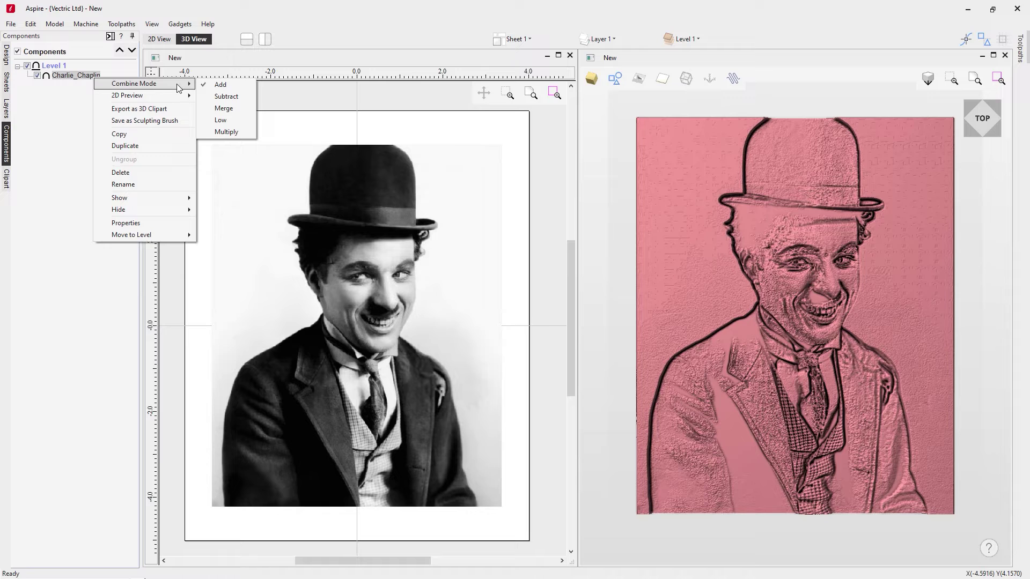
pyautogui.click(742, 296)
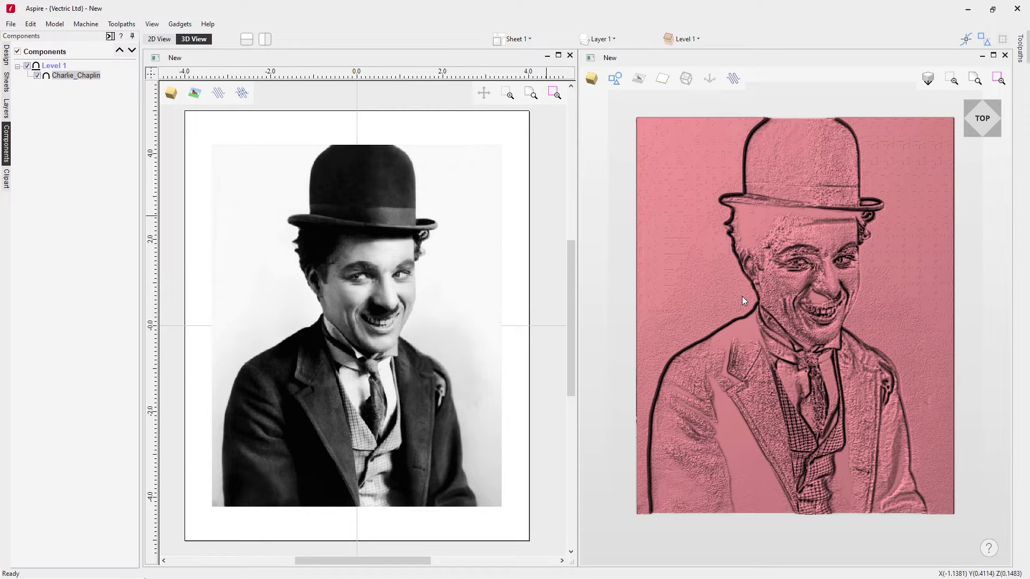
pyautogui.click(740, 297)
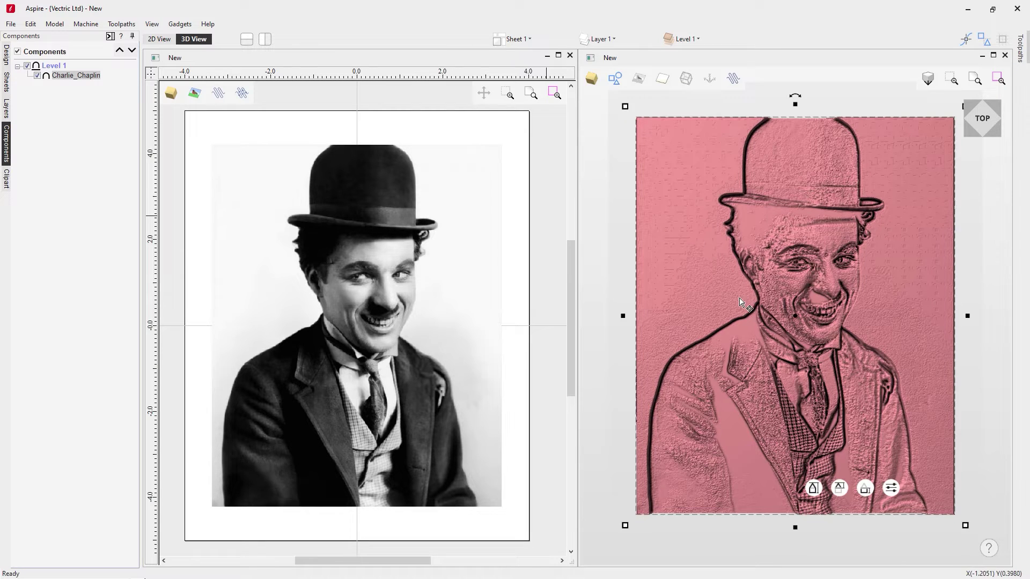
pyautogui.click(892, 487)
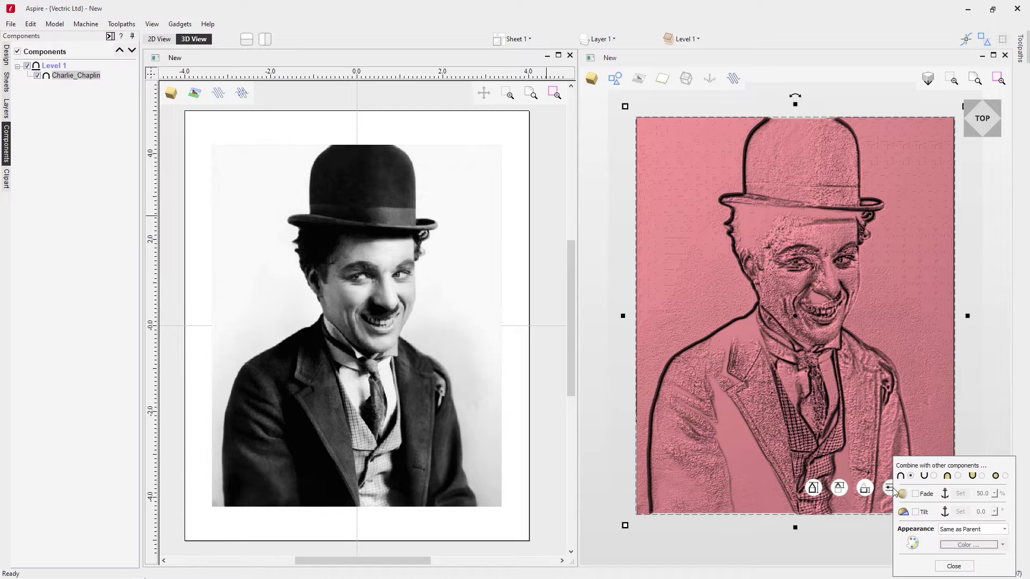
pyautogui.click(934, 476)
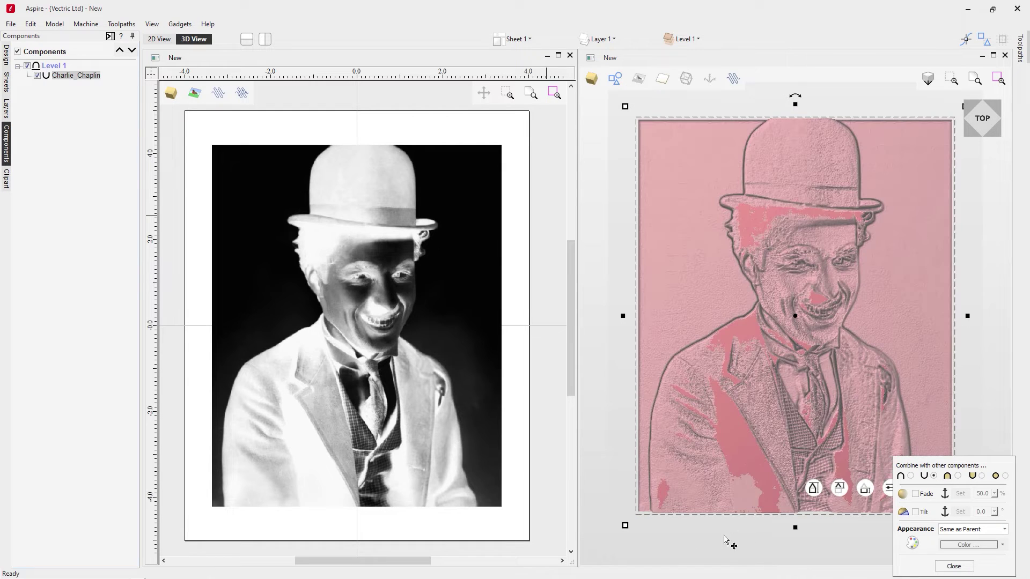
pyautogui.click(589, 362)
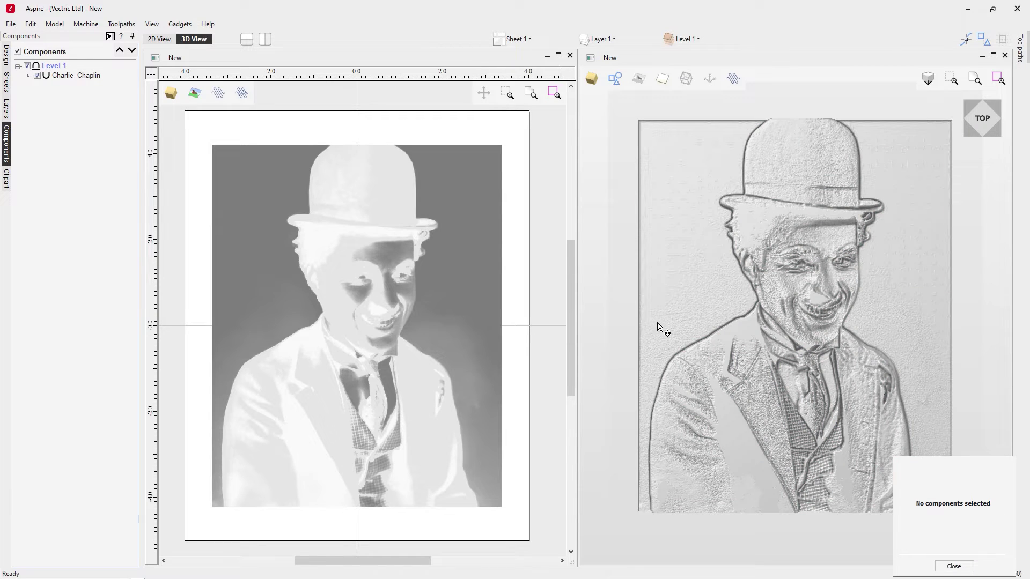
pyautogui.click(954, 566)
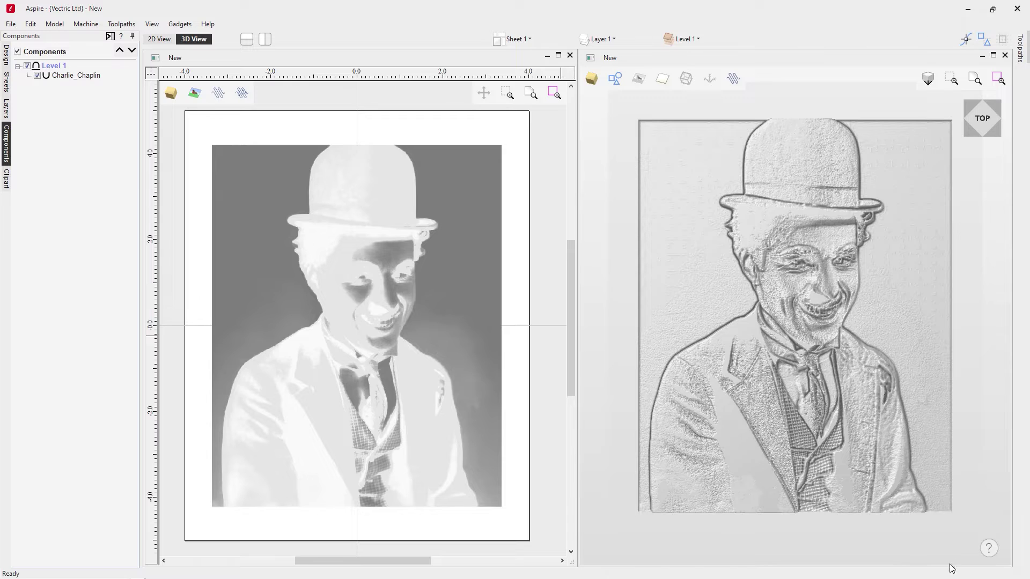
# Select the subtracted portrait component and examine its recessed relief from several angles in the 3D view
pyautogui.rightClick(832, 349)
pyautogui.click(717, 290)
pyautogui.click(718, 292)
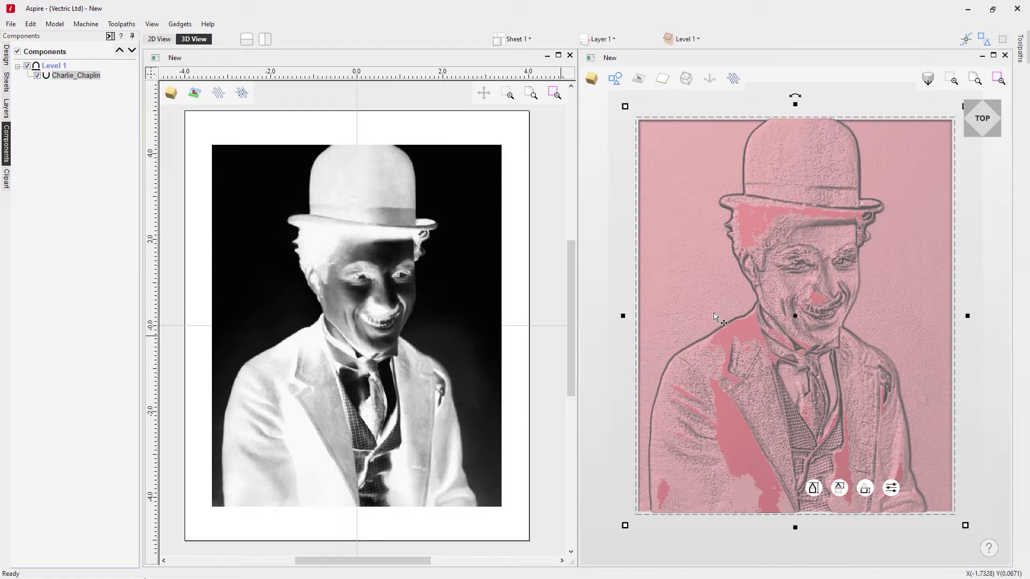
pyautogui.moveTo(720, 294); pyautogui.dragTo(802, 221)
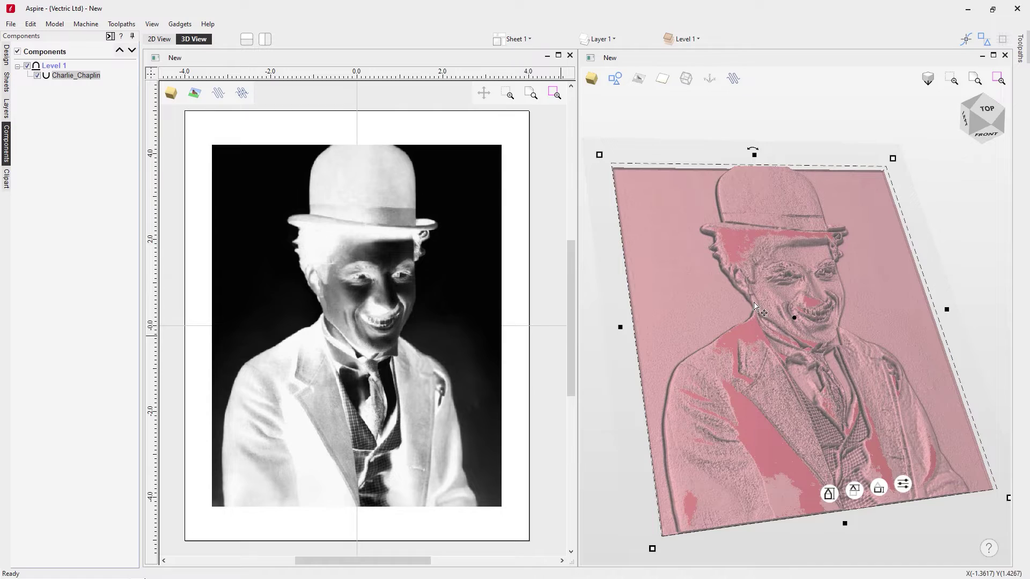
pyautogui.moveTo(805, 356); pyautogui.dragTo(783, 403)
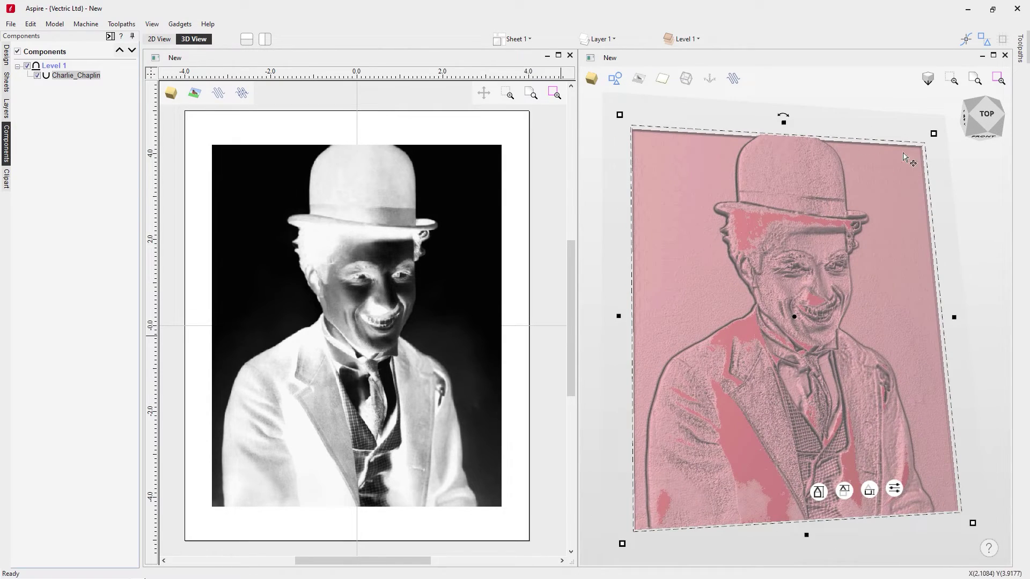
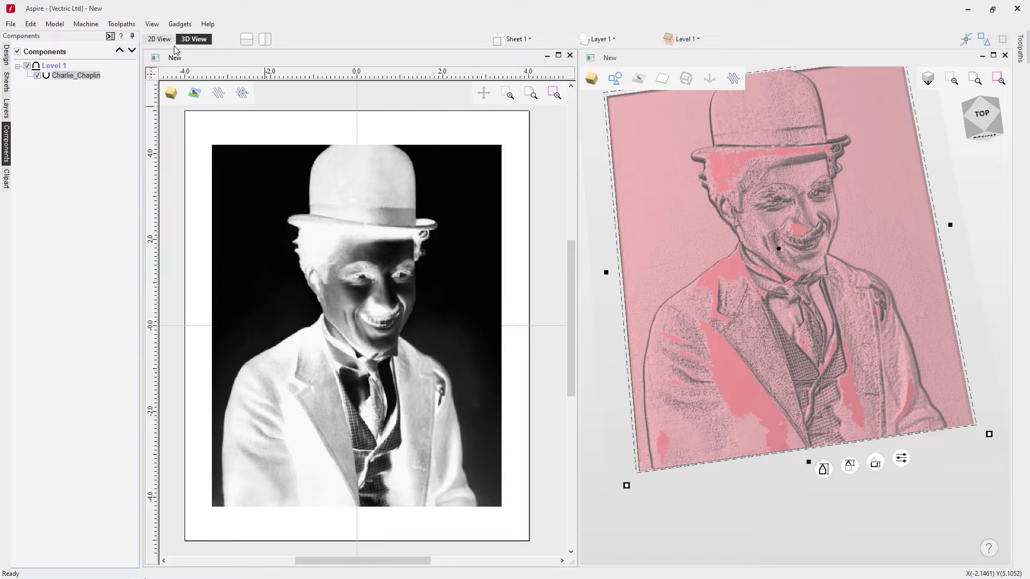
# Hide the modeling plane in the 3D view and show the portrait component straight from above
pyautogui.click(152, 24)
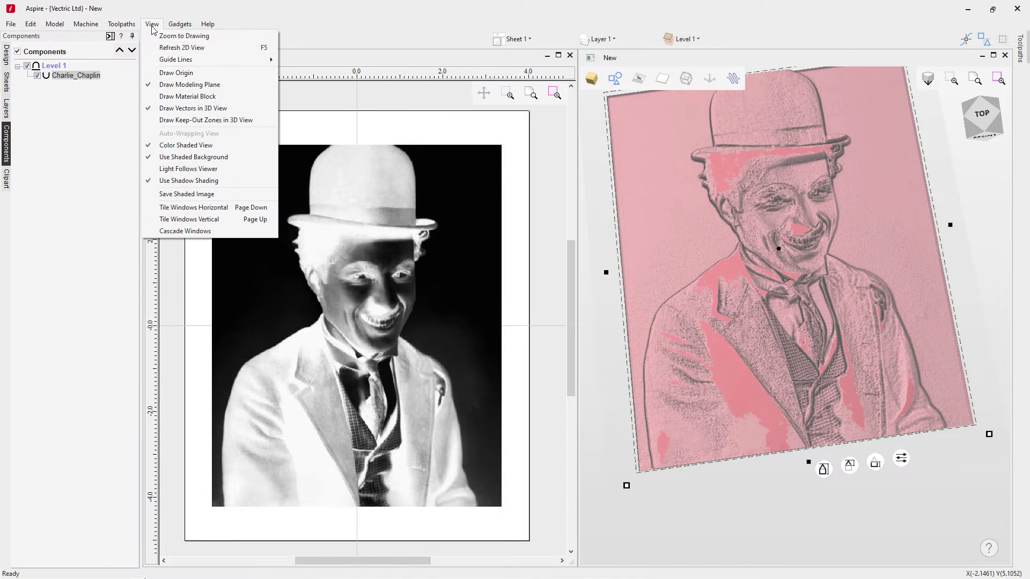
pyautogui.click(186, 85)
pyautogui.scroll(-3, 810, 225)
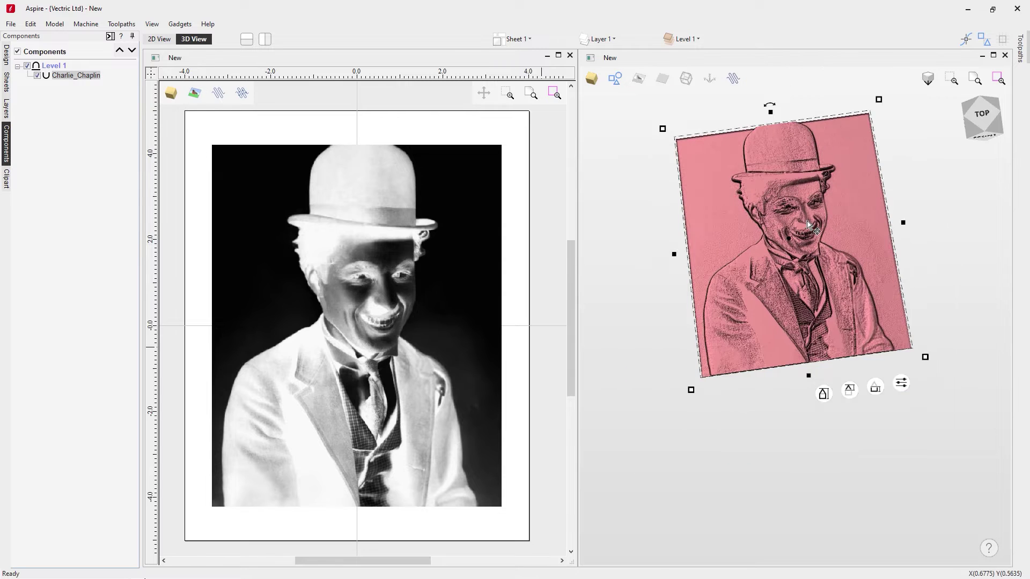
pyautogui.scroll(3, 780, 96)
pyautogui.click(982, 113)
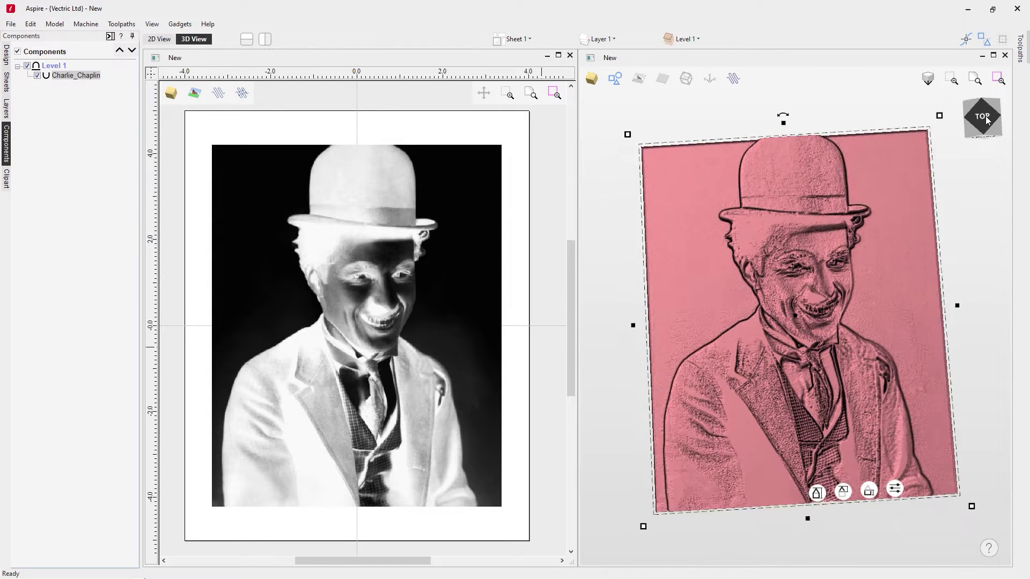
# Show the modeling plane again for comparison with the portrait relief, and hide it once more
pyautogui.click(151, 24)
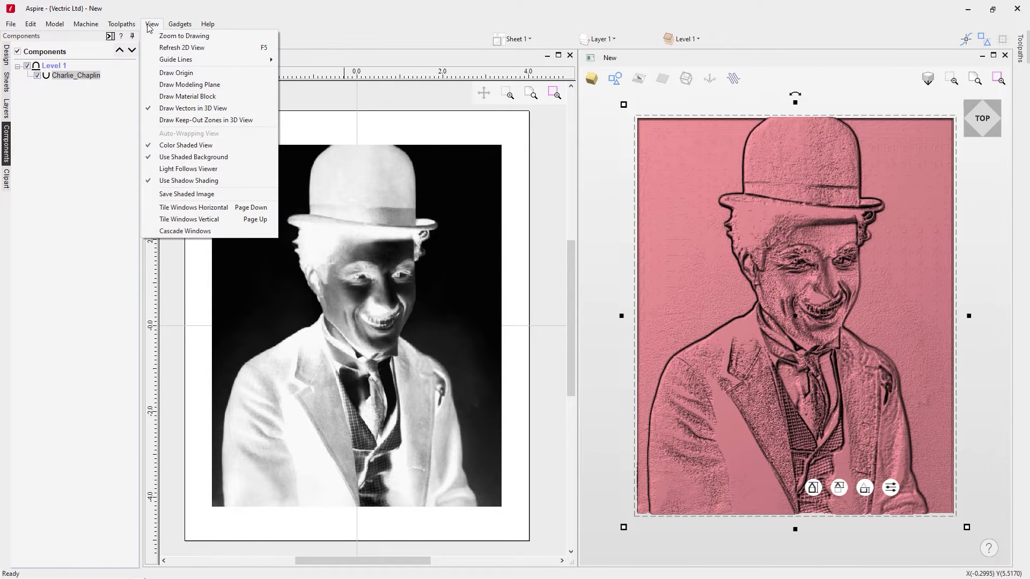
pyautogui.click(209, 93)
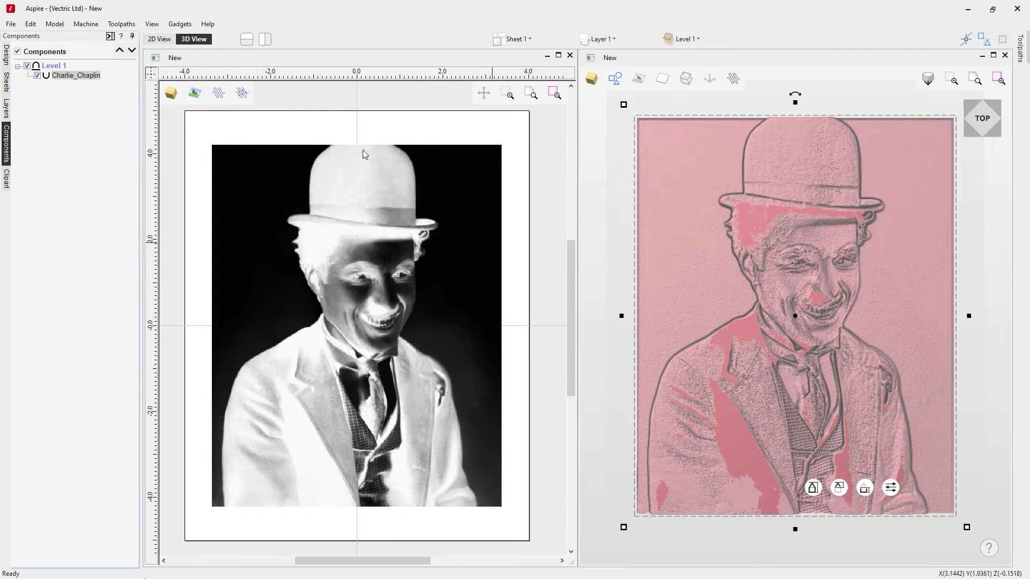
pyautogui.click(152, 24)
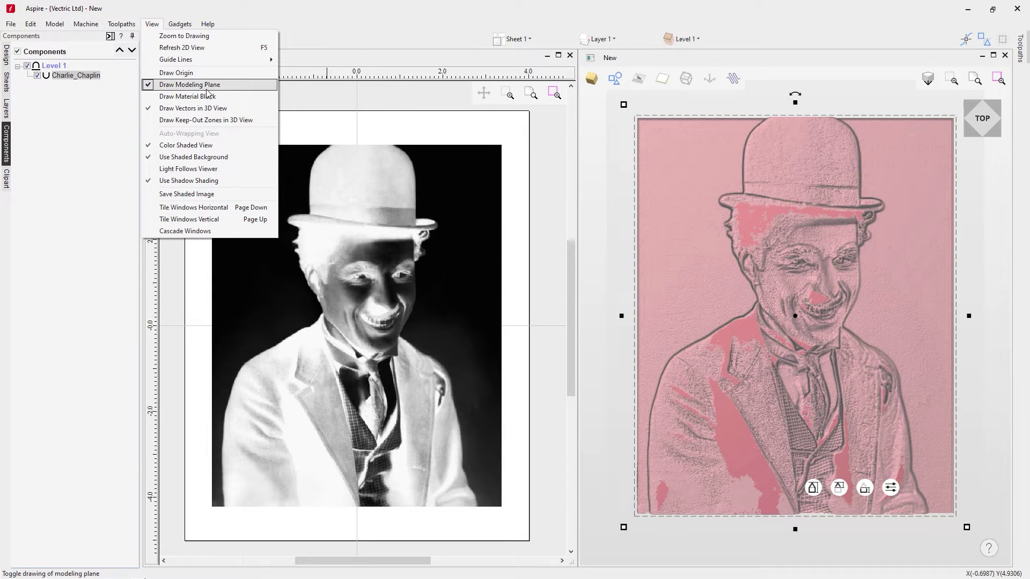
pyautogui.click(190, 85)
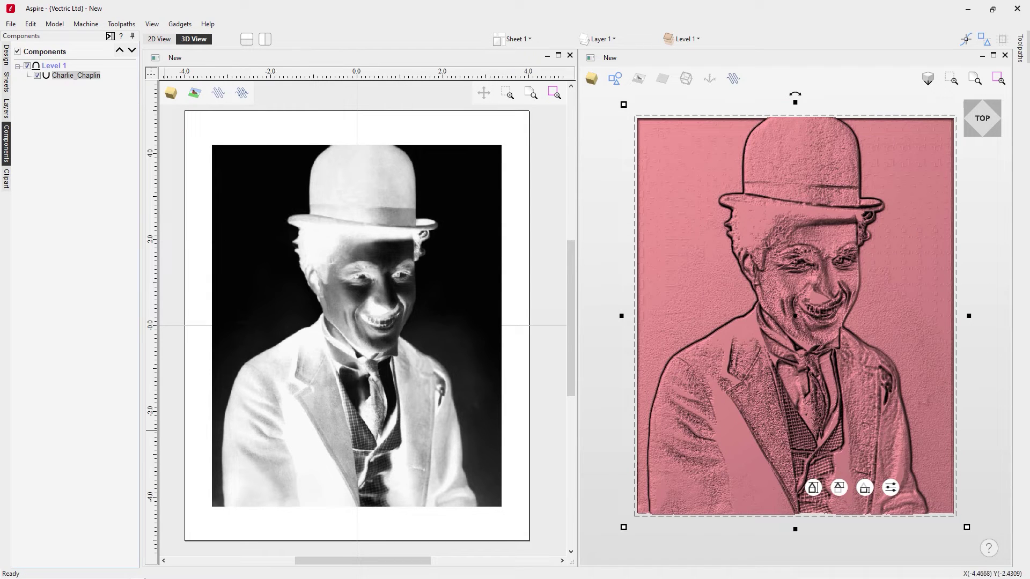
# Create a square-cornered rectangle 6 inches wide and 8 inches high, centered at X 0, Y 0, and select it
pyautogui.click(6, 55)
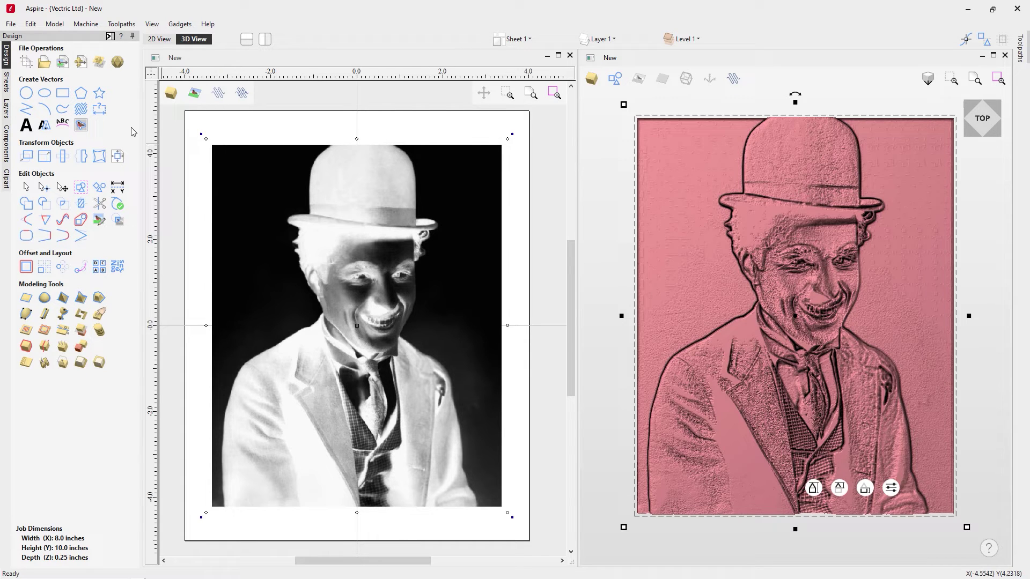
pyautogui.click(62, 95)
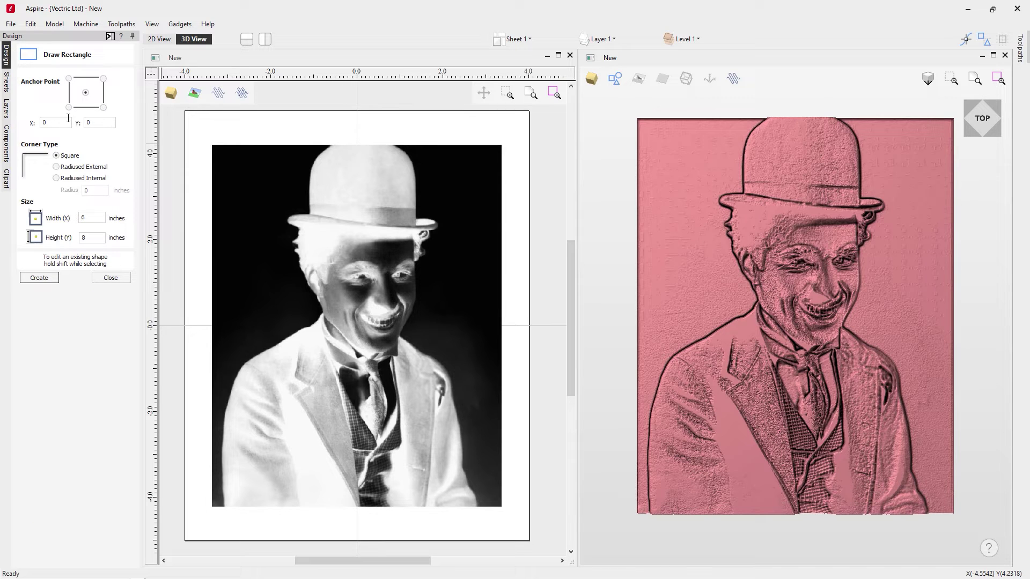
pyautogui.click(110, 125)
pyautogui.click(94, 218)
pyautogui.click(96, 238)
pyautogui.click(45, 279)
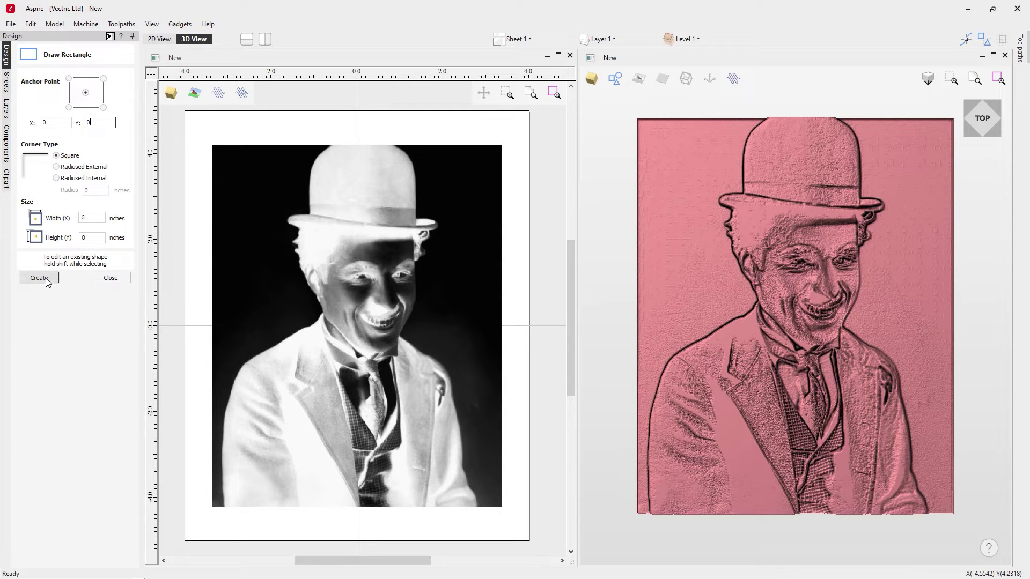
pyautogui.click(127, 279)
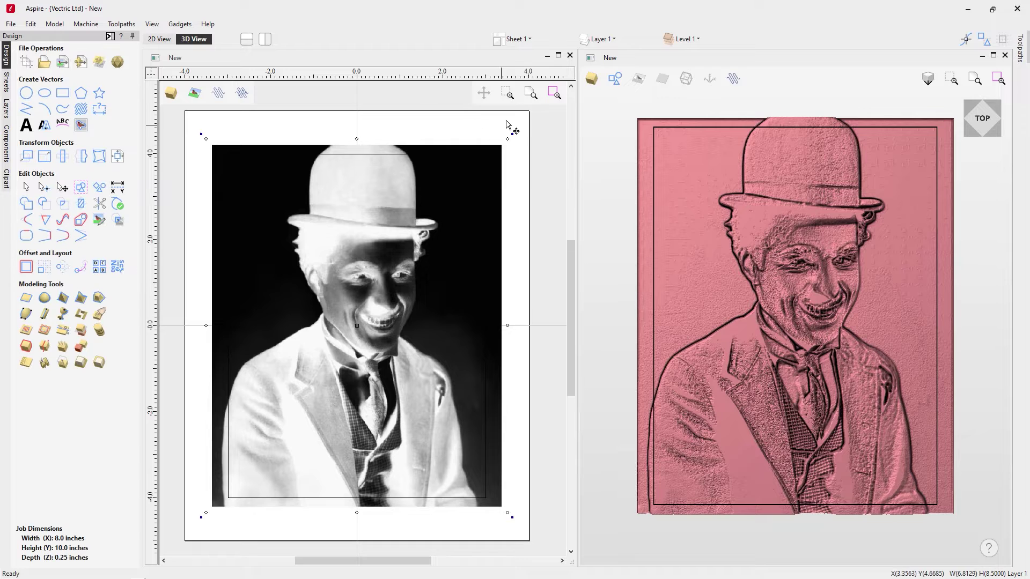
pyautogui.click(692, 128)
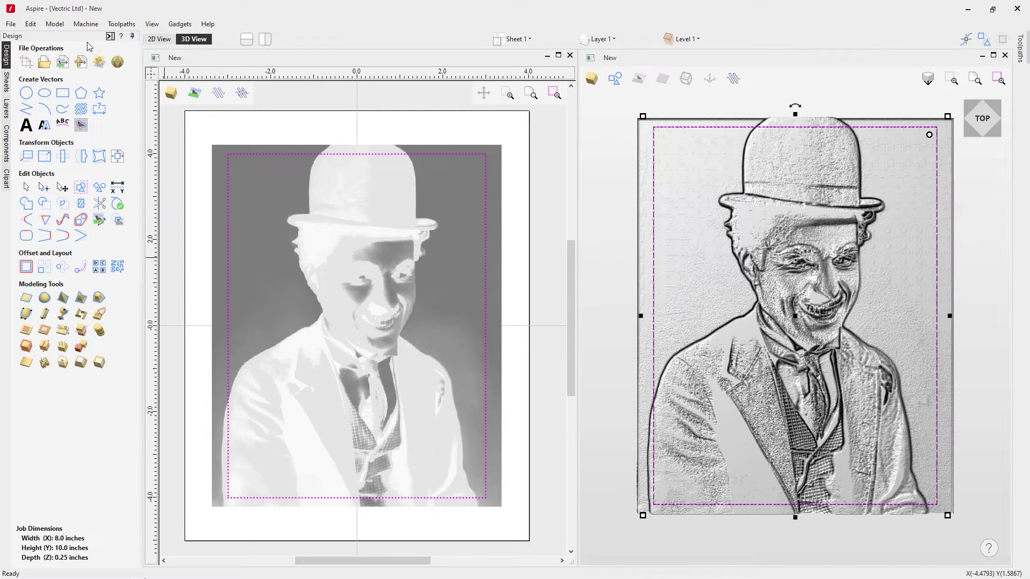
# Open the toolpath Material Setup and set the XY datum to the material's lower-left corner
pyautogui.click(111, 36)
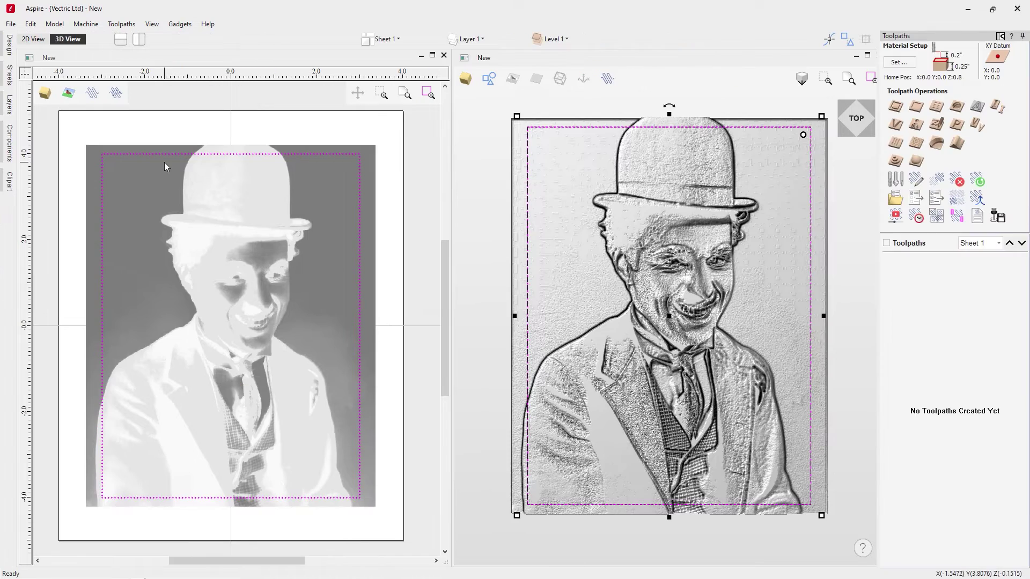
pyautogui.click(898, 62)
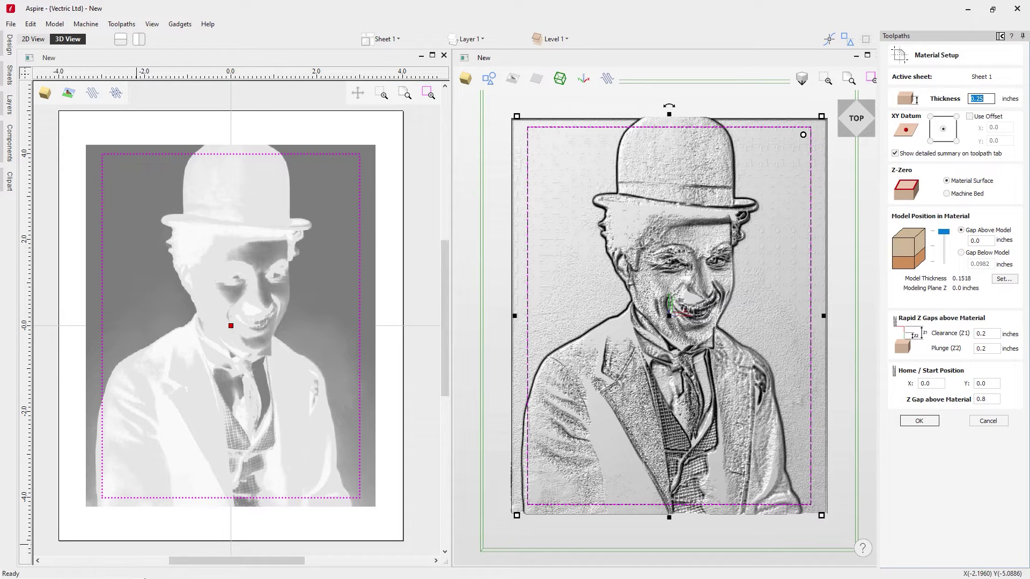
pyautogui.click(490, 230)
pyautogui.click(988, 99)
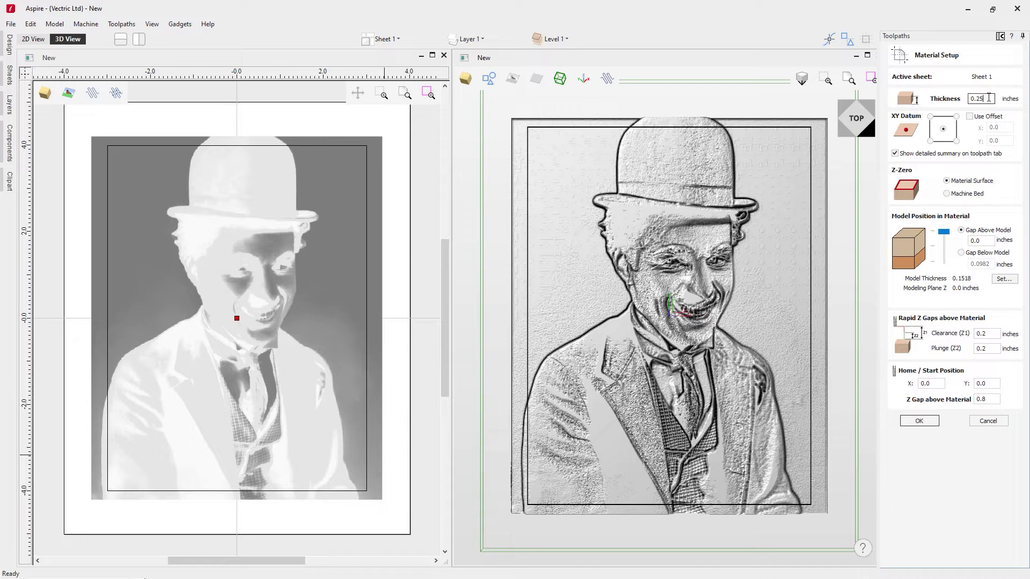
pyautogui.click(930, 141)
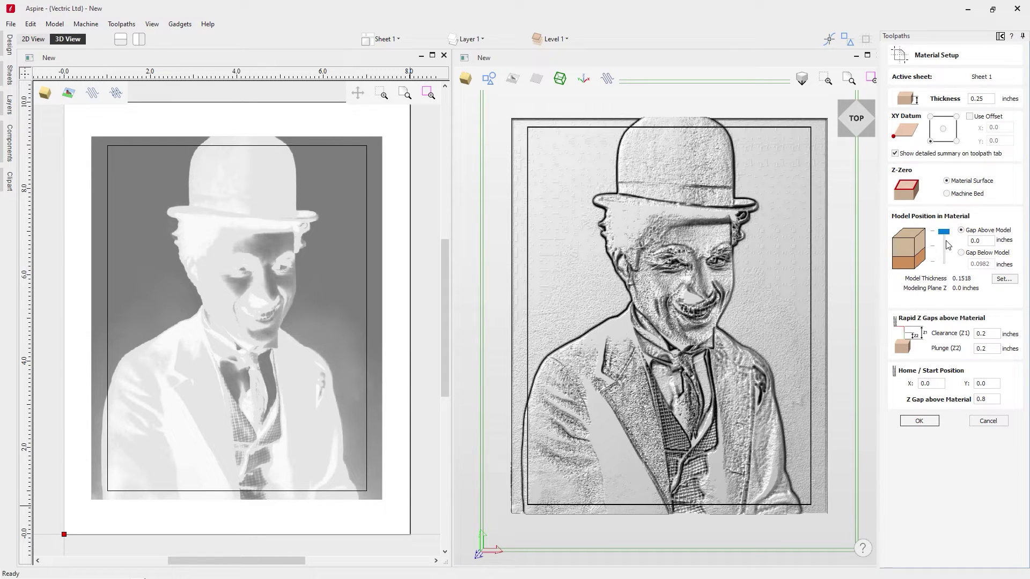
# Position the model in the material with a 0.04 inch gap below it
pyautogui.moveTo(944, 232)
pyautogui.mouseDown()
pyautogui.moveTo(951, 252)
pyautogui.moveTo(951, 234)
pyautogui.mouseUp()
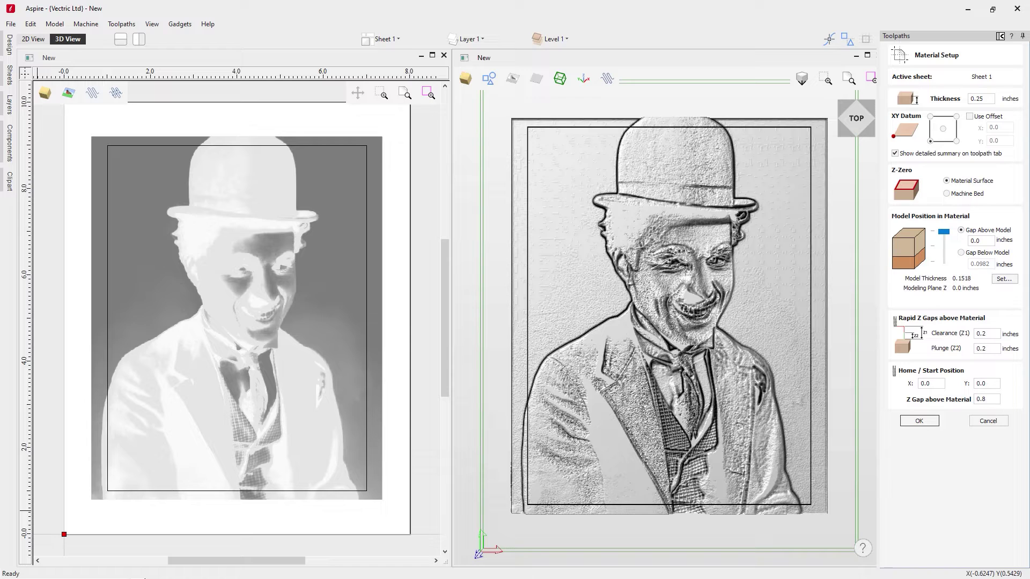
pyautogui.click(975, 258)
pyautogui.press('BackSpace')
pyautogui.press('BackSpace')
pyautogui.press('BackSpace')
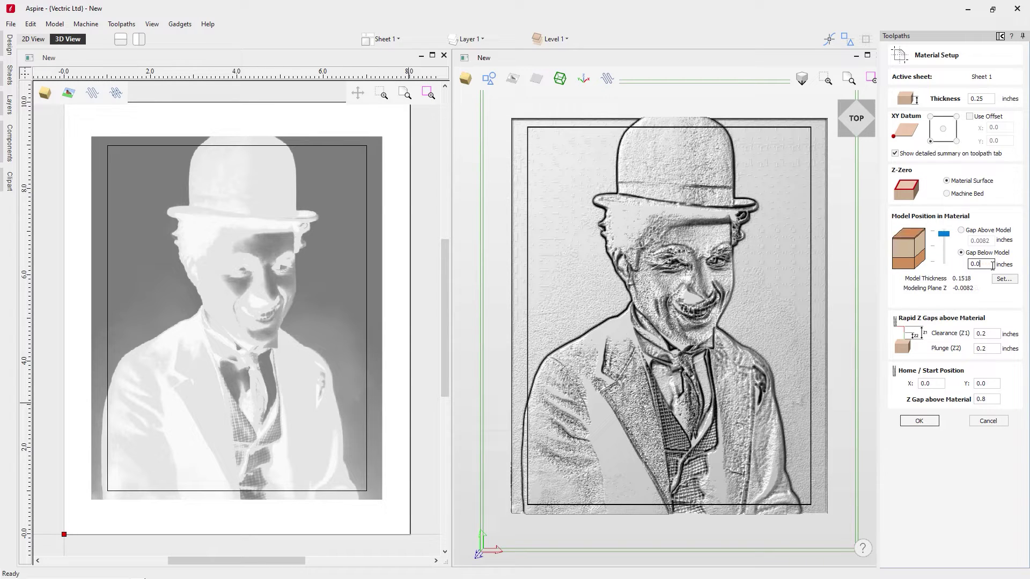
pyautogui.write('4')
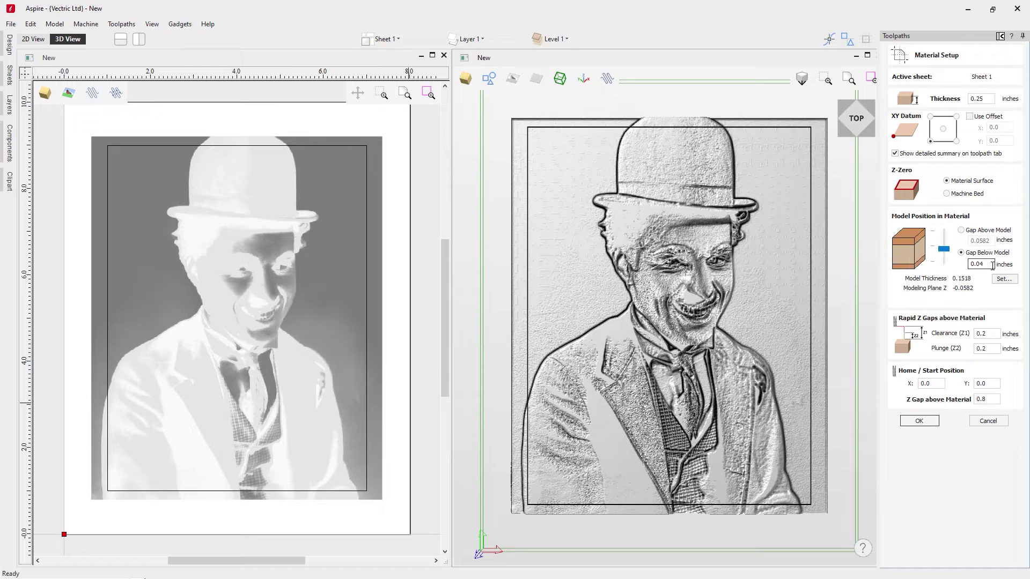
pyautogui.press('Return')
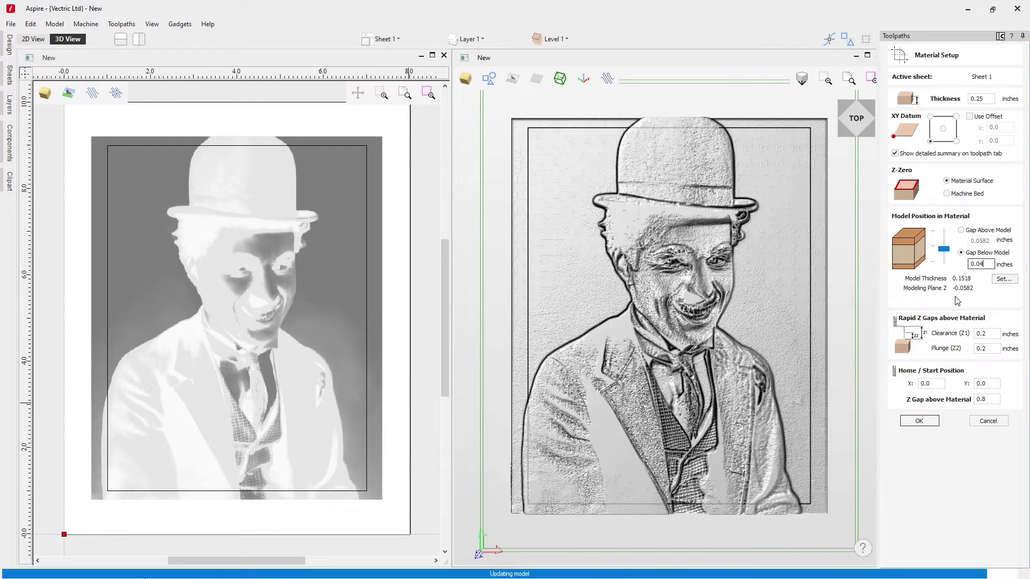
# Set the Z1 clearance and Z2 plunge gaps to 0.25 inches and the home Z gap to 0.5, and apply the material setup
pyautogui.click(997, 333)
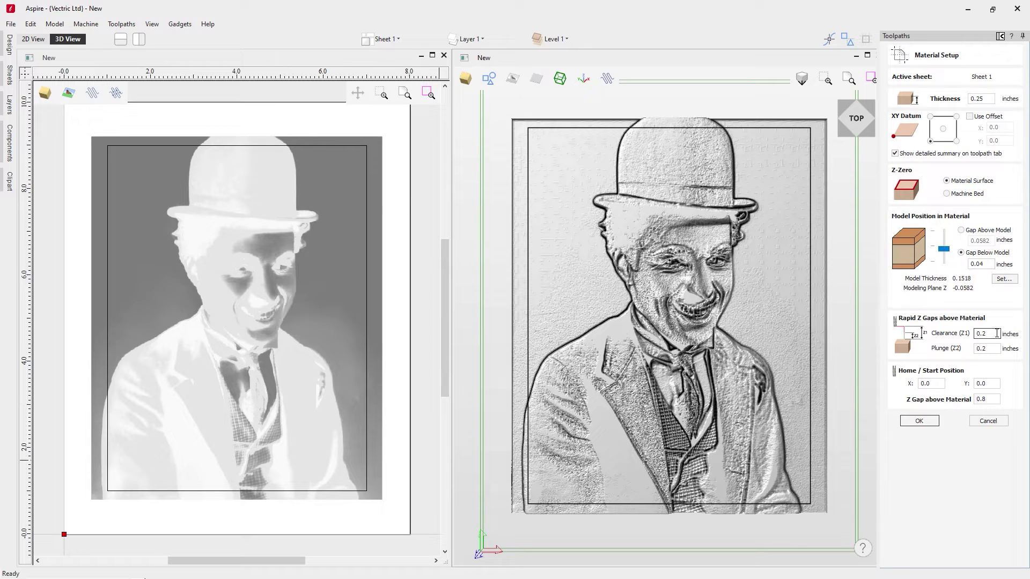
pyautogui.write('5')
pyautogui.click(990, 349)
pyautogui.click(991, 399)
pyautogui.press('BackSpace')
pyautogui.write('5')
pyautogui.click(919, 422)
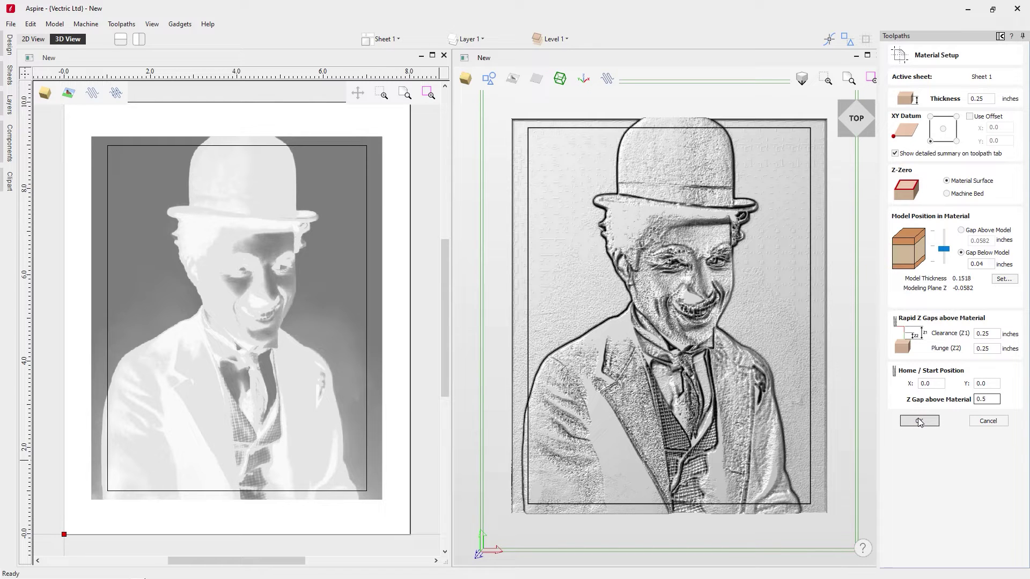
pyautogui.click(919, 421)
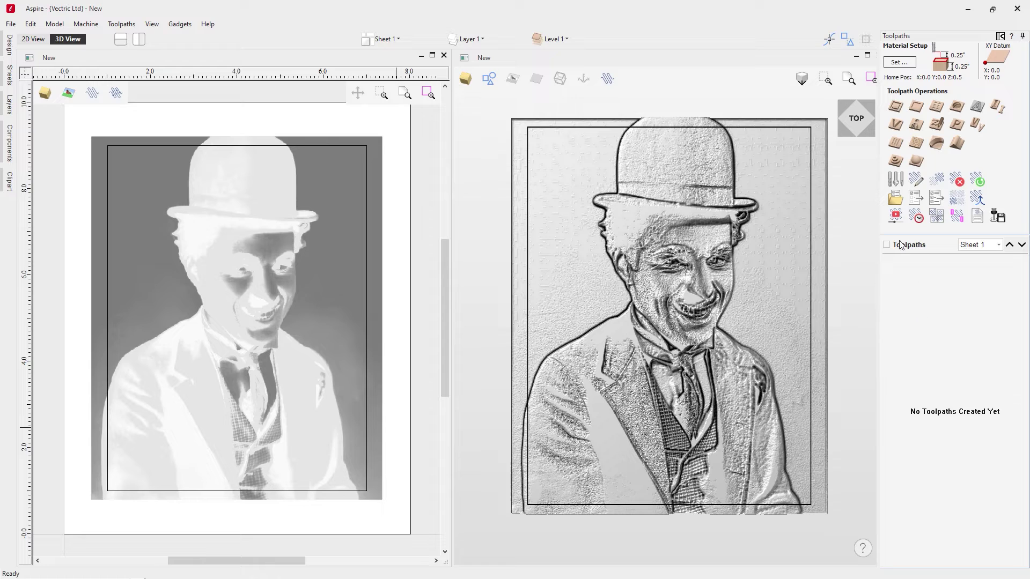
# Start a 3D roughing toolpath and set its 1/8" ball nose to 0.0625 inch pass depth, 0.05 inch stepover and 12000 rpm
pyautogui.click(896, 162)
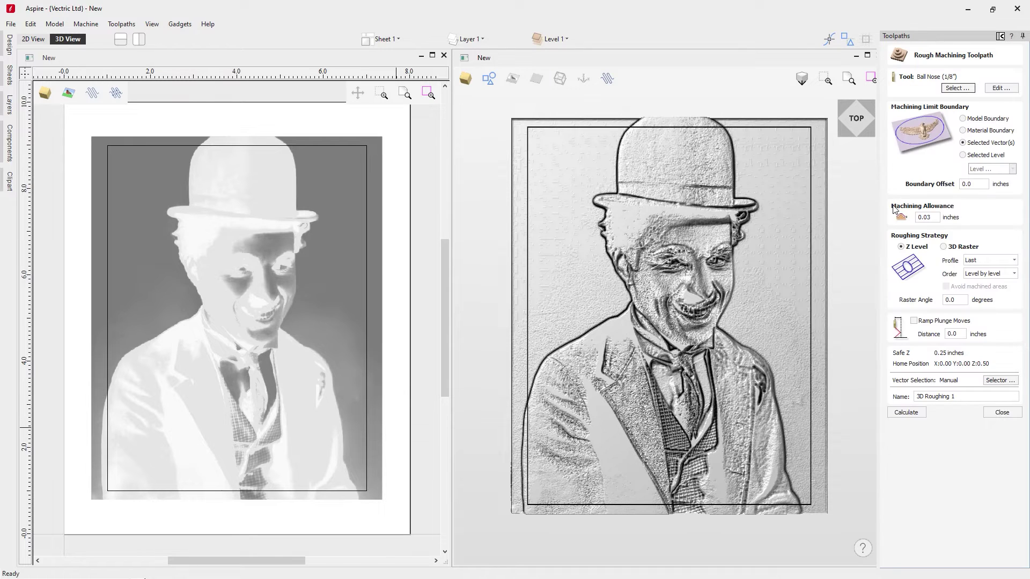
pyautogui.click(993, 89)
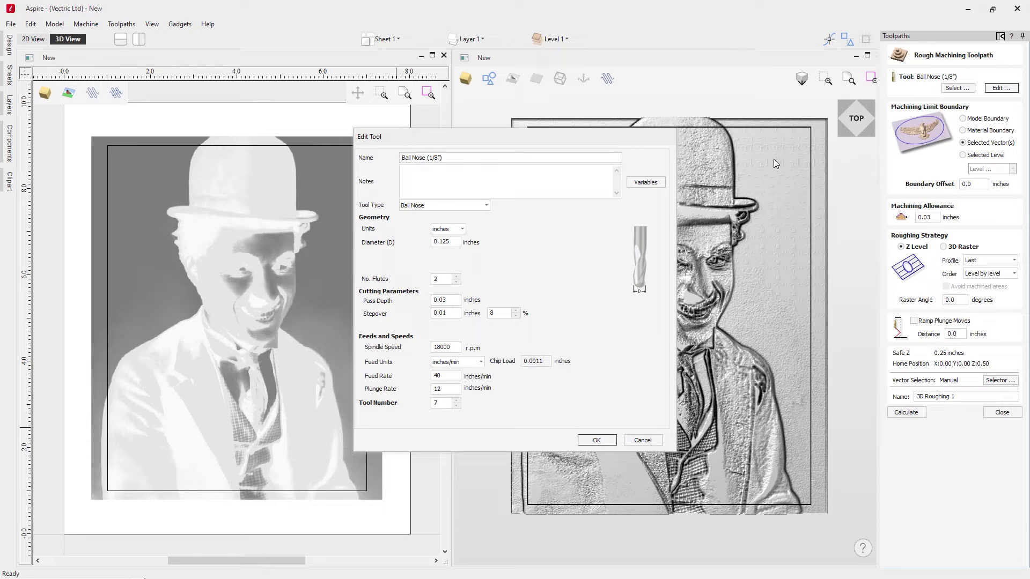
pyautogui.write('25')
pyautogui.click(455, 313)
pyautogui.write('05')
pyautogui.press('BackSpace')
pyautogui.write('5')
pyautogui.moveTo(459, 347); pyautogui.dragTo(410, 357)
pyautogui.write('12000')
pyautogui.press('Tab')
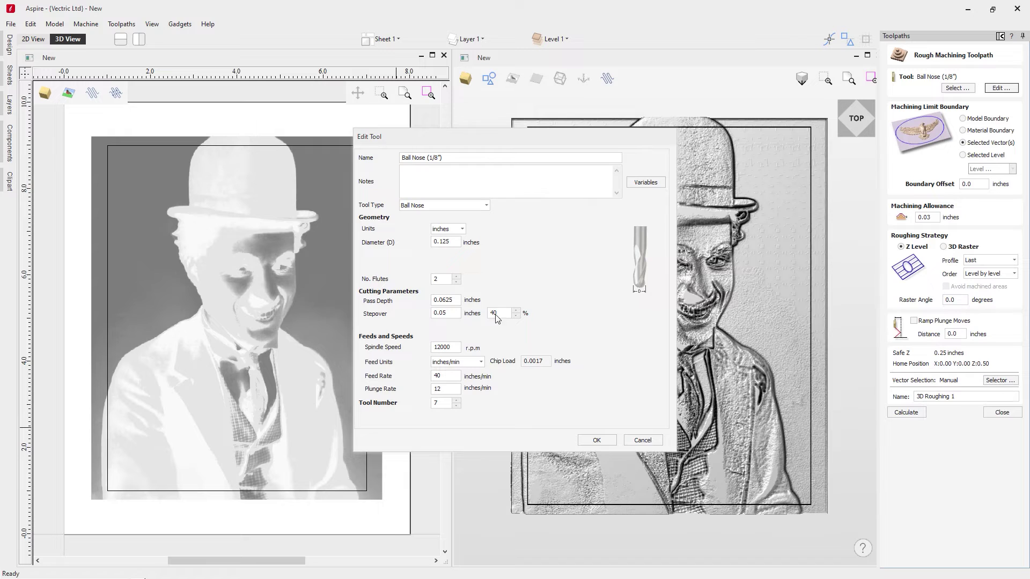
pyautogui.click(596, 439)
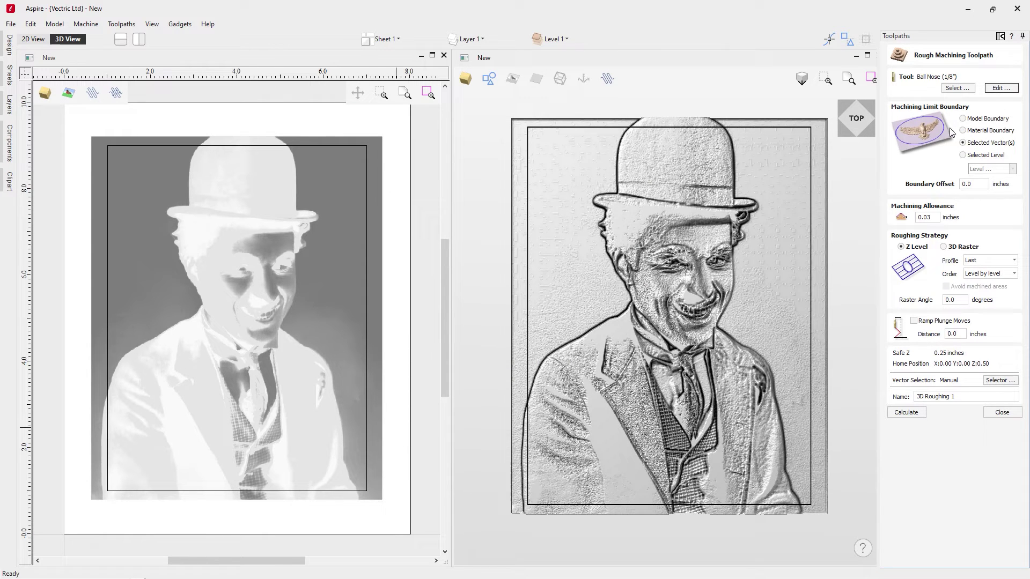
# Calculate the roughing toolpath inside the selected rectangle with a 0.03 inch machining allowance, named "3D Roughing - .125BEM"
pyautogui.click(552, 130)
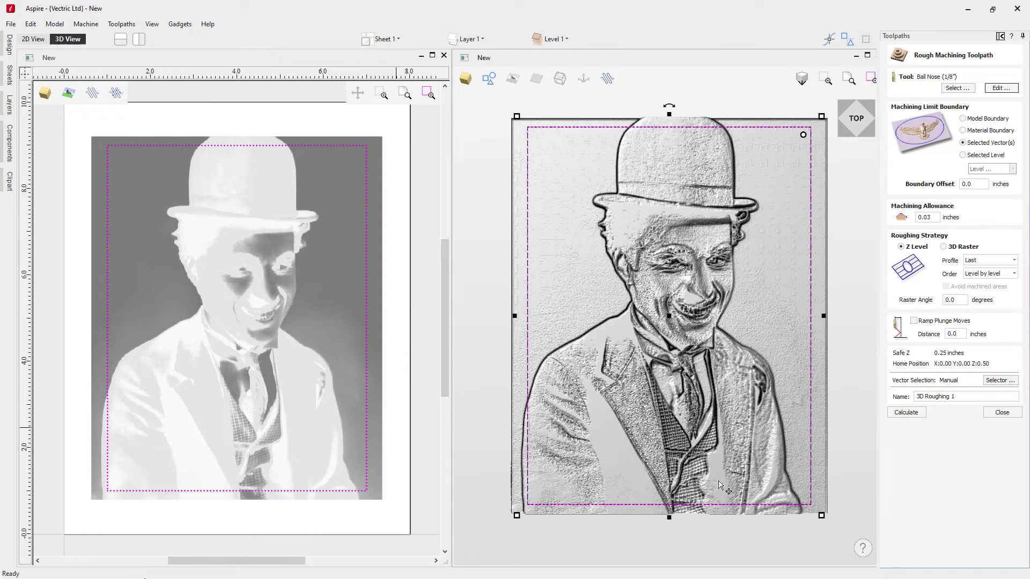
pyautogui.click(933, 217)
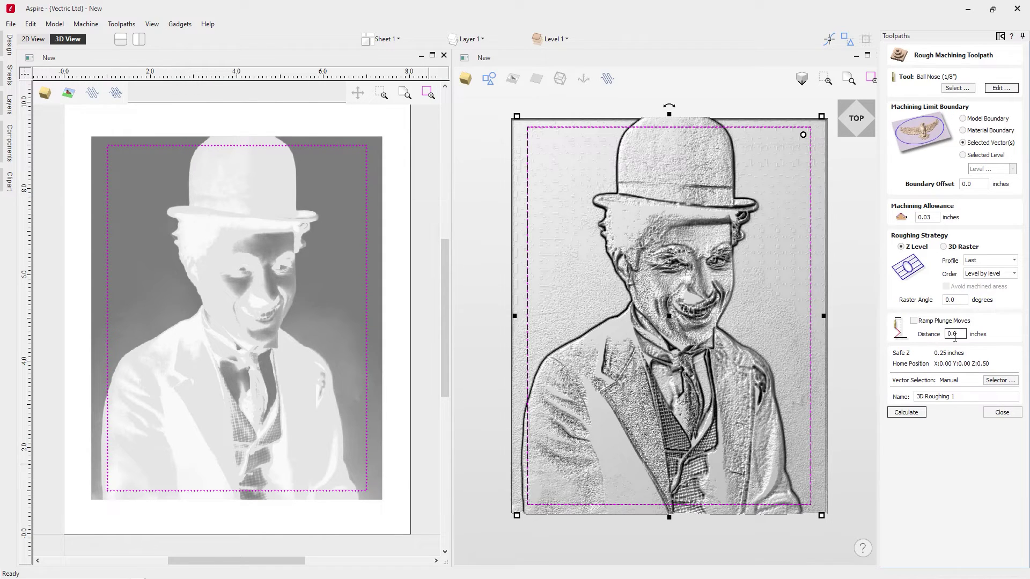
pyautogui.click(969, 398)
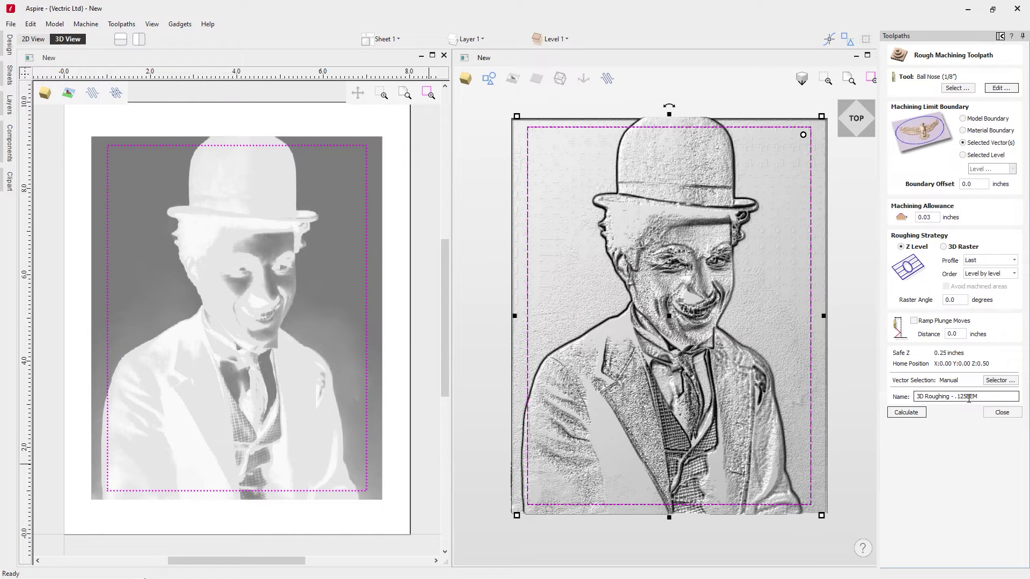
pyautogui.click(907, 412)
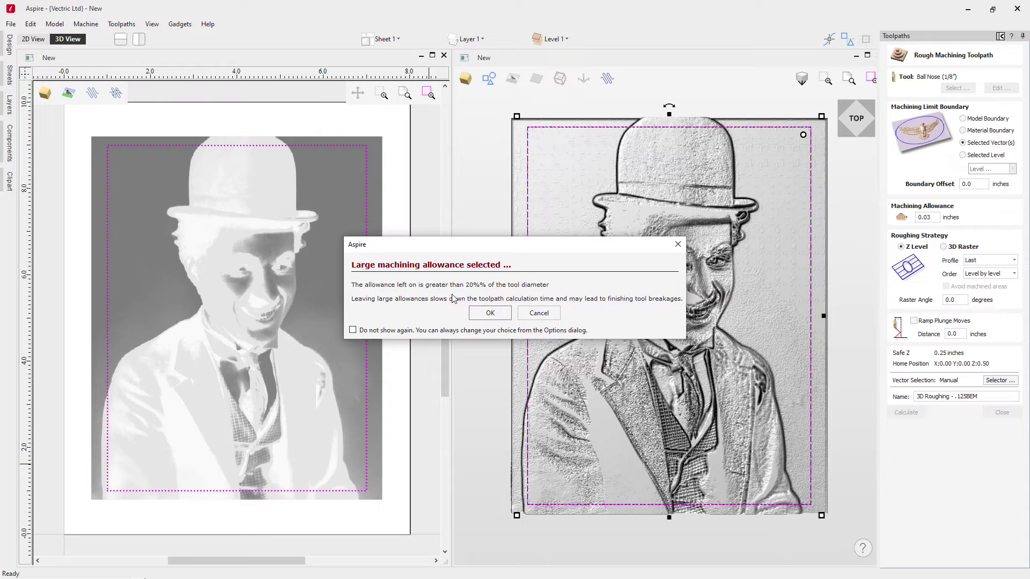
pyautogui.click(490, 314)
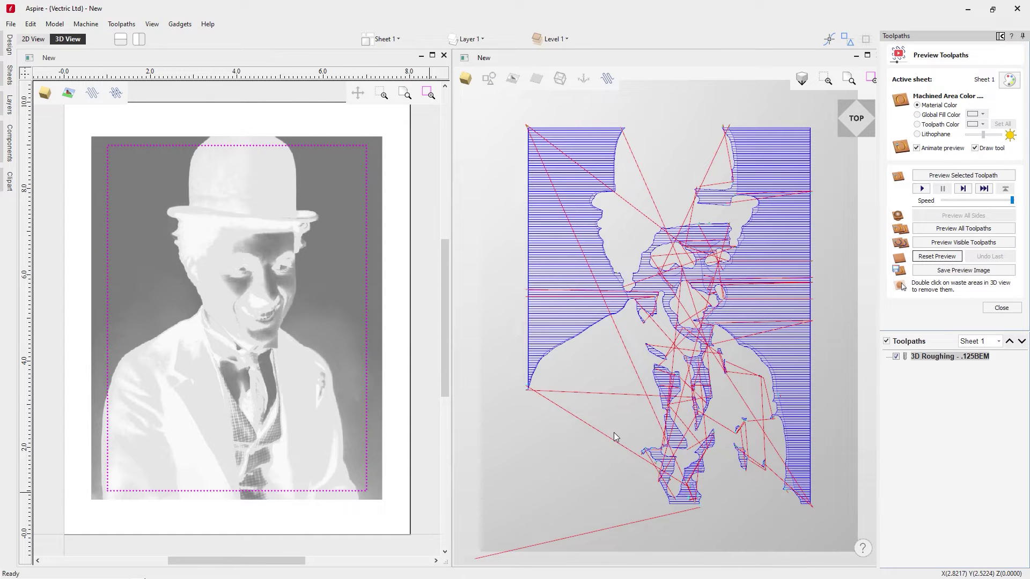
# Preview the roughing toolpath and examine the simulated cut up close and from an angle
pyautogui.click(977, 179)
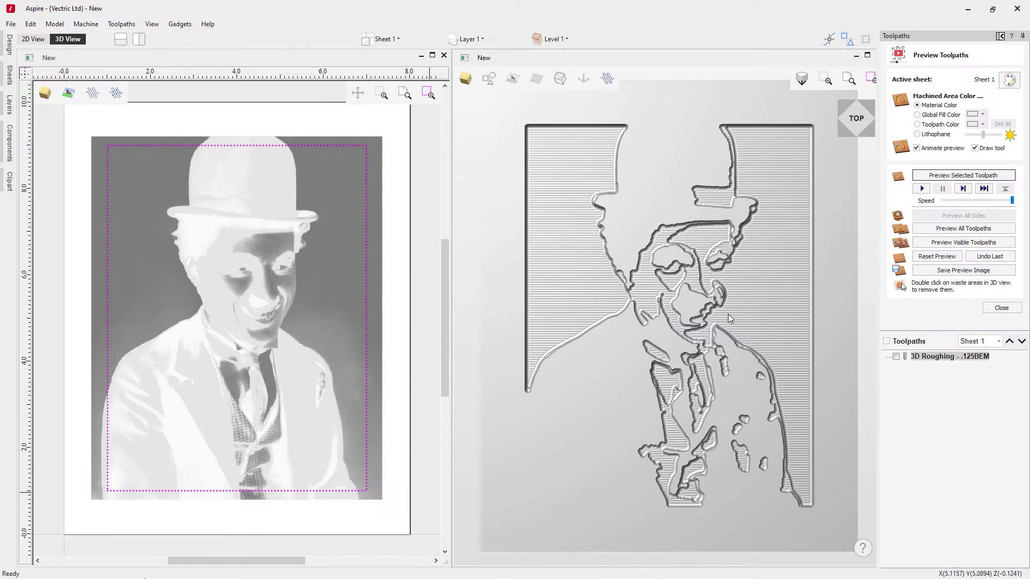
pyautogui.scroll(3, 596, 254)
pyautogui.scroll(-5, 579, 274)
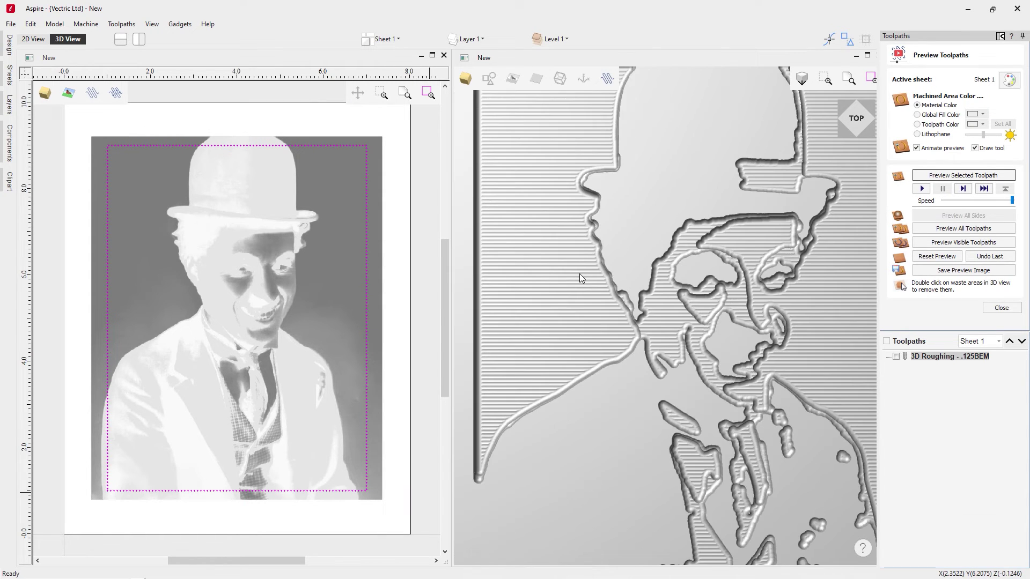
pyautogui.moveTo(578, 286); pyautogui.dragTo(642, 328)
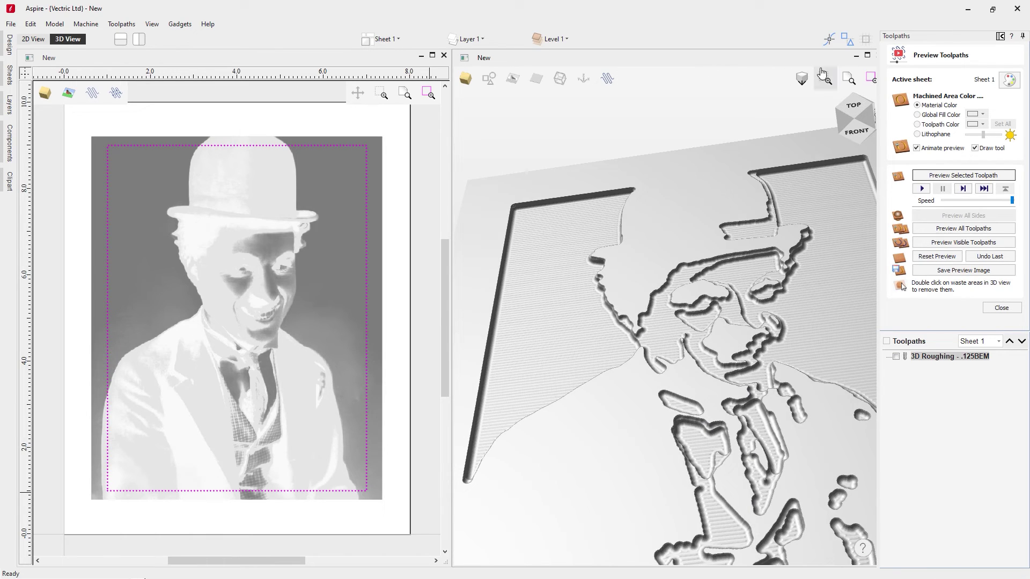
# Start a 3D finishing toolpath and lower the stepover of its 1/8" ball nose to 8%
pyautogui.click(855, 110)
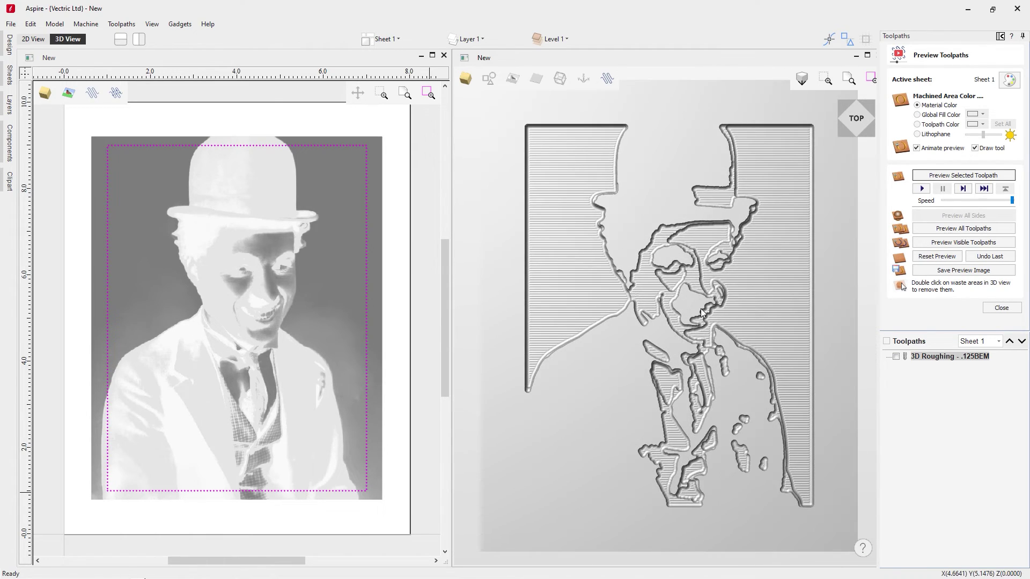
pyautogui.press('Escape')
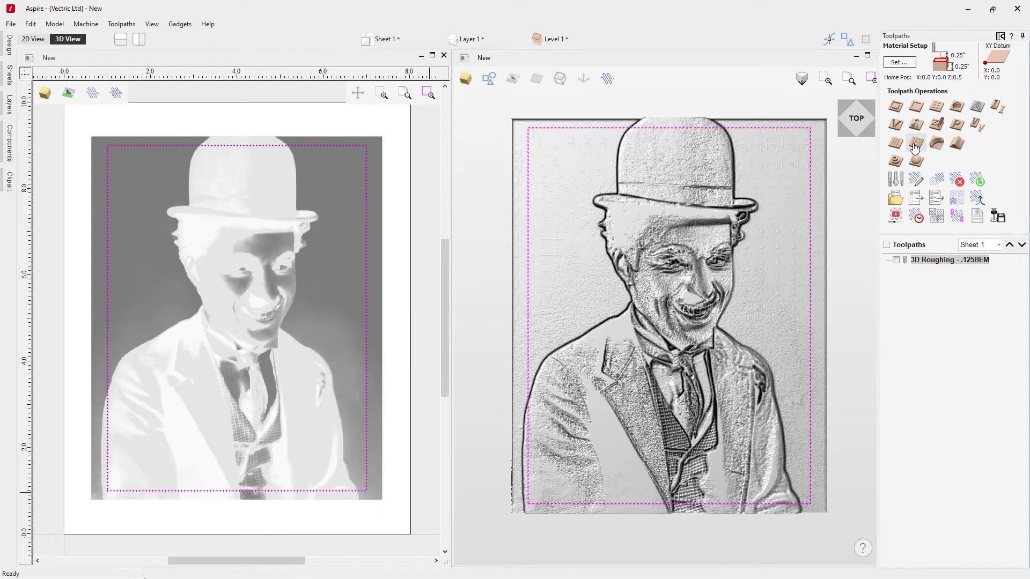
pyautogui.click(921, 164)
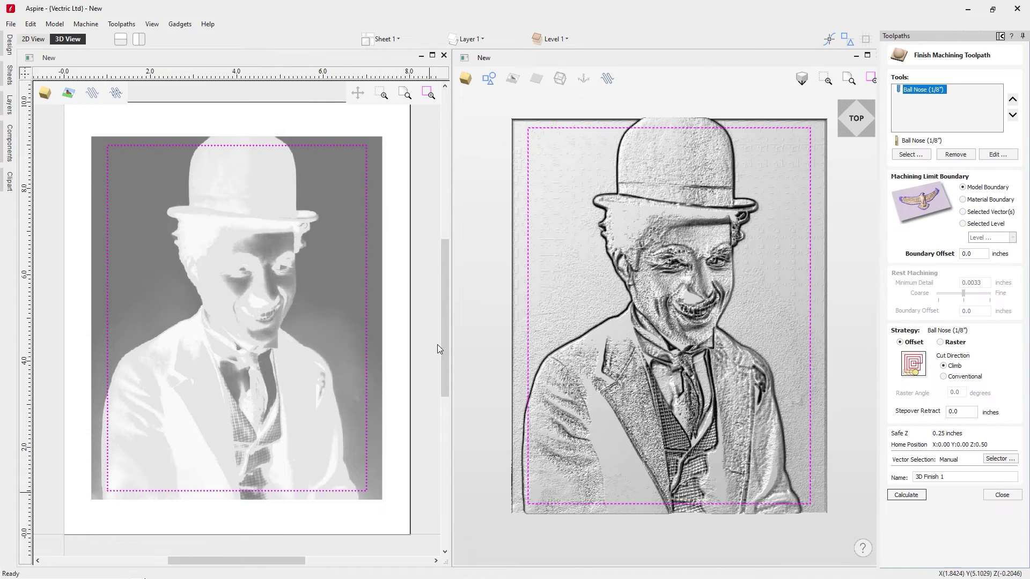
pyautogui.click(939, 91)
pyautogui.click(998, 155)
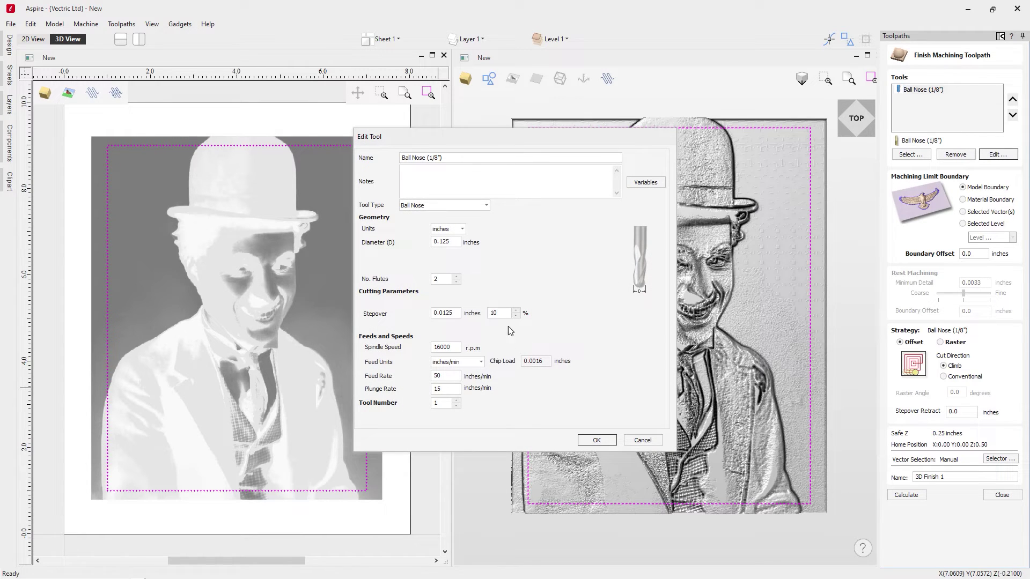
pyautogui.click(515, 317)
pyautogui.click(515, 316)
pyautogui.click(458, 318)
pyautogui.click(595, 441)
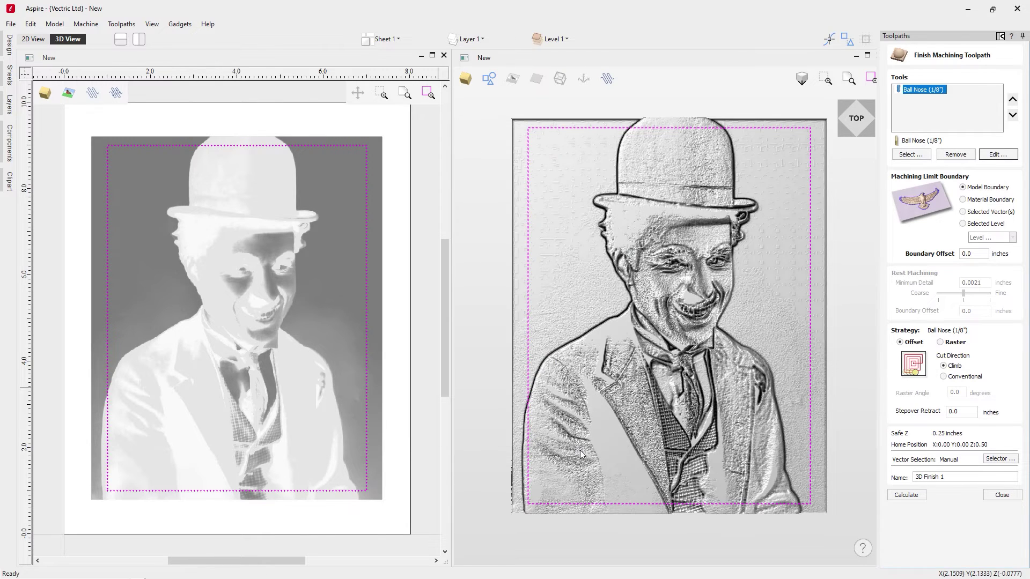
# Calculate the finishing toolpath inside the selected rectangle with a raster strategy at 45 degrees, named "3D Finish - .125BEM"
pyautogui.click(971, 216)
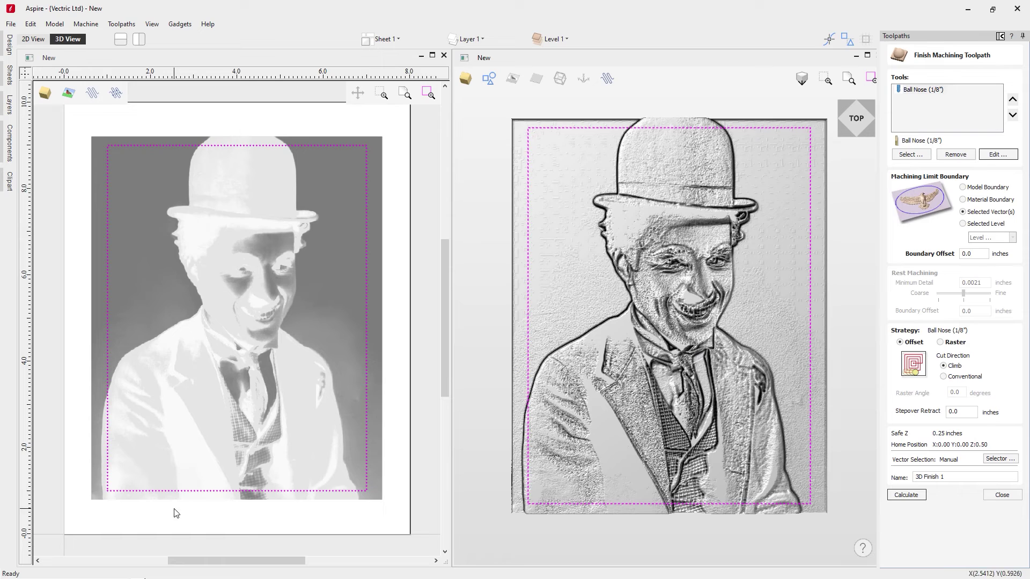
pyautogui.click(983, 256)
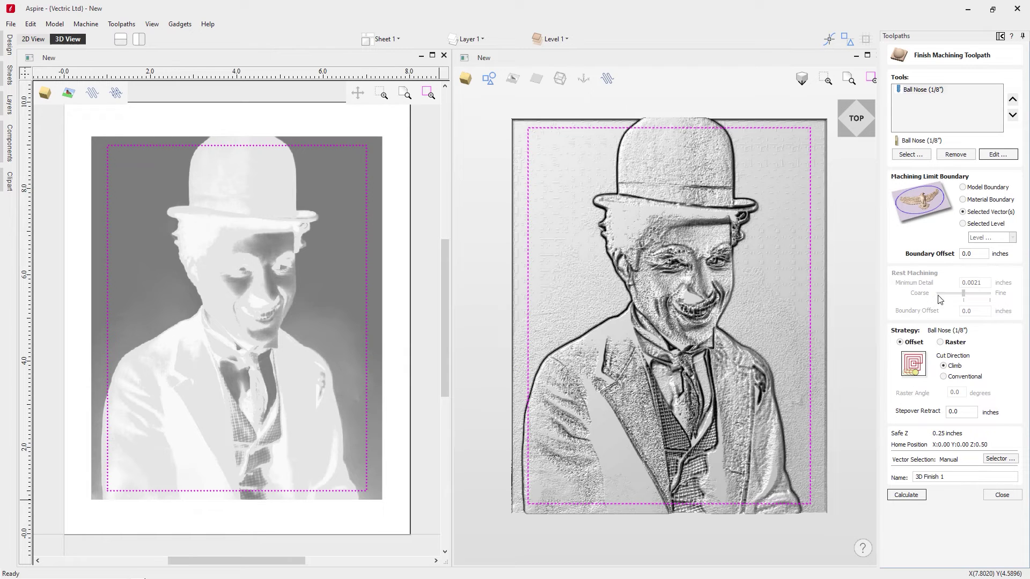
pyautogui.click(941, 342)
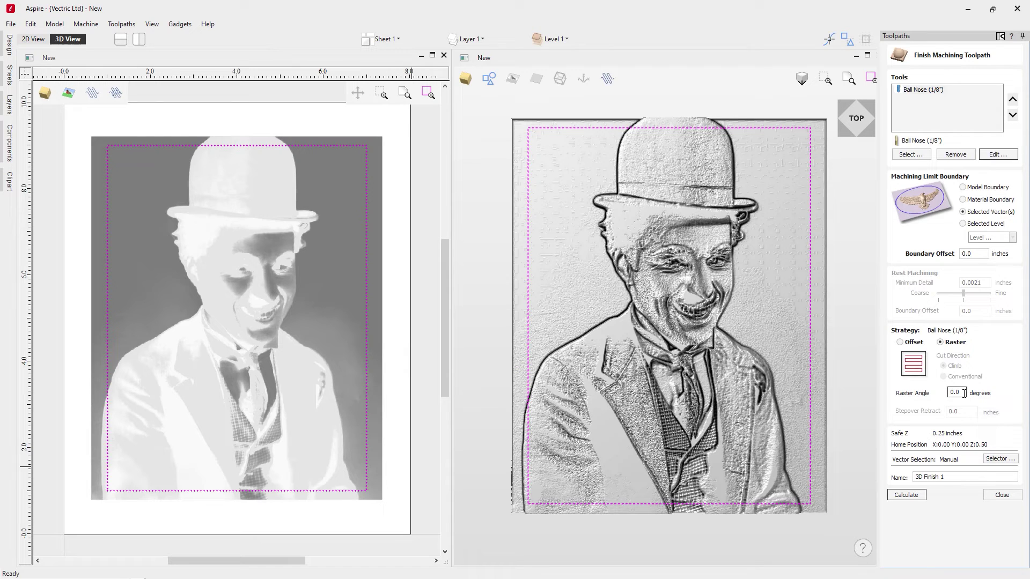
pyautogui.click(941, 394)
pyautogui.write('45')
pyautogui.press('Tab')
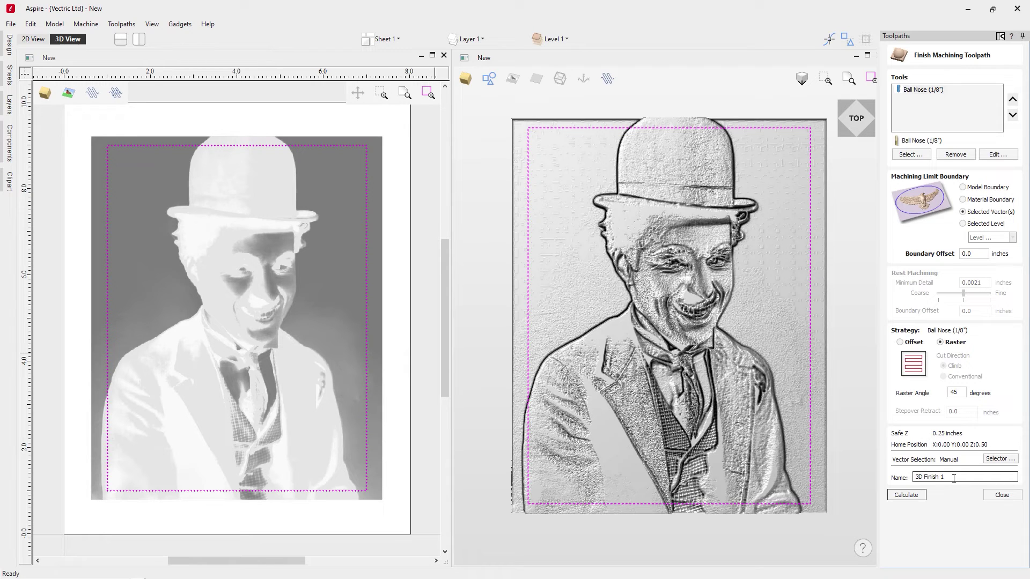
pyautogui.click(919, 501)
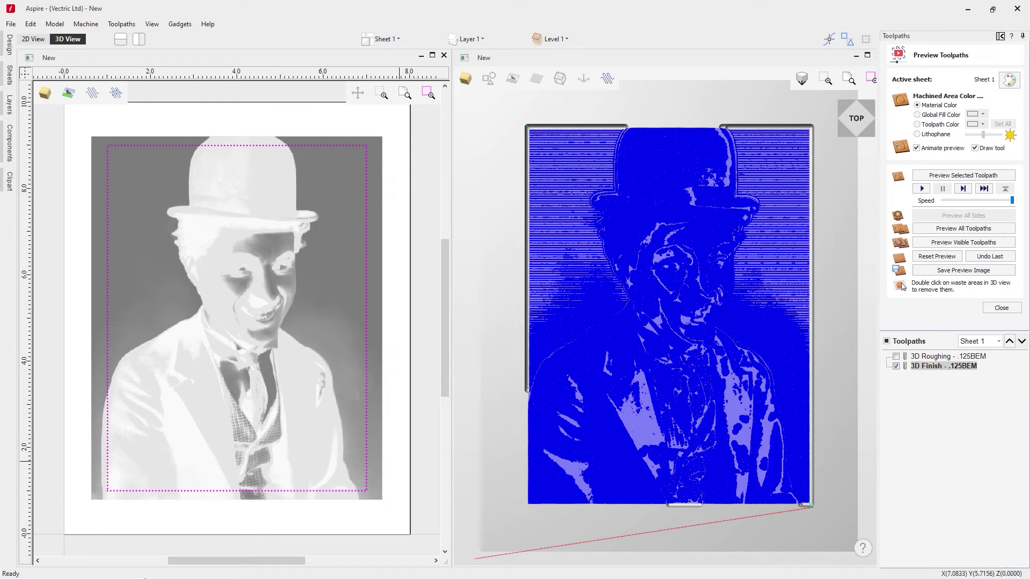
# Preview the 1/8" finishing toolpath and examine the simulated relief up close, at an angle and from above
pyautogui.click(972, 175)
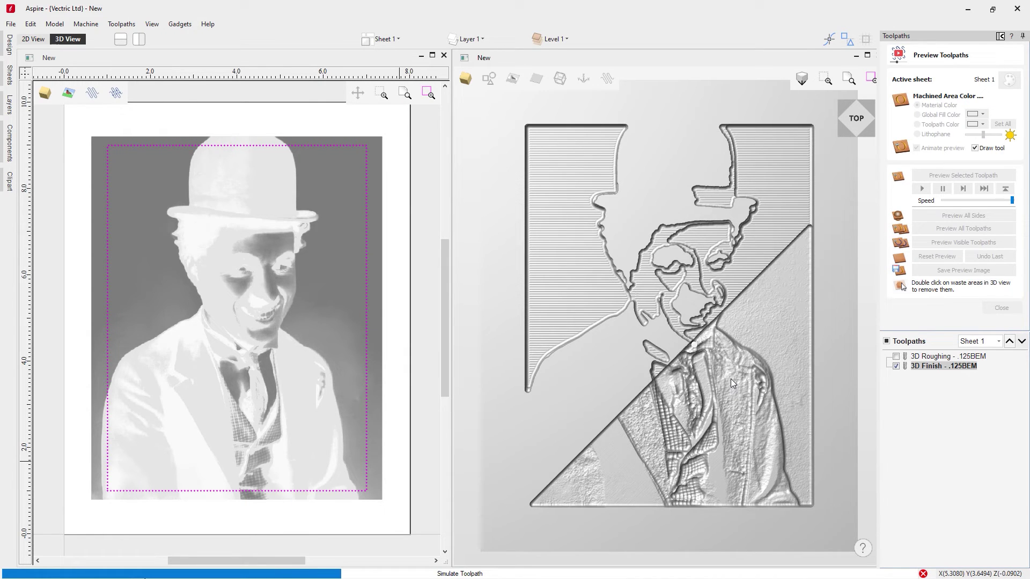
pyautogui.scroll(2, 725, 416)
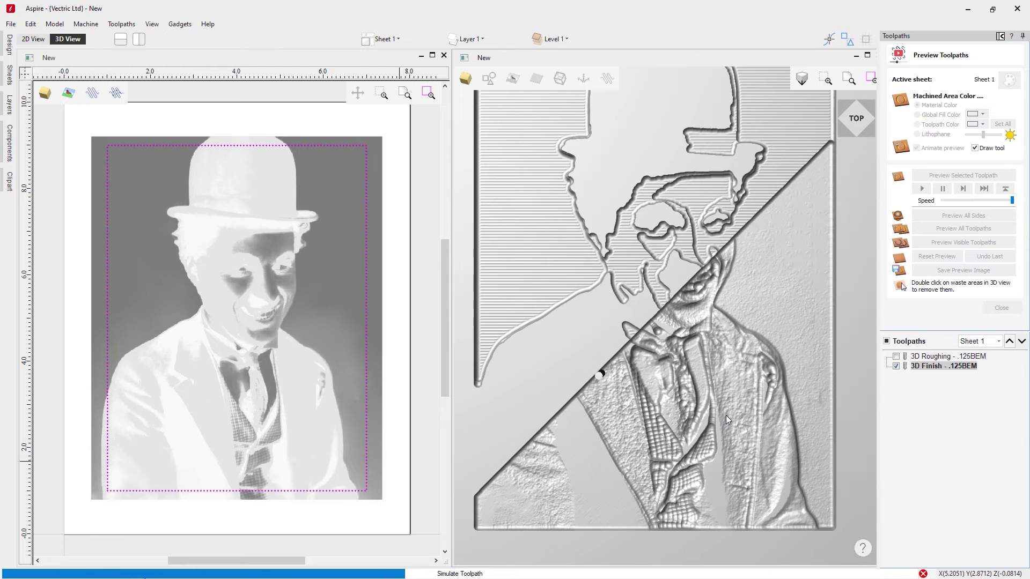
pyautogui.scroll(-3, 704, 420)
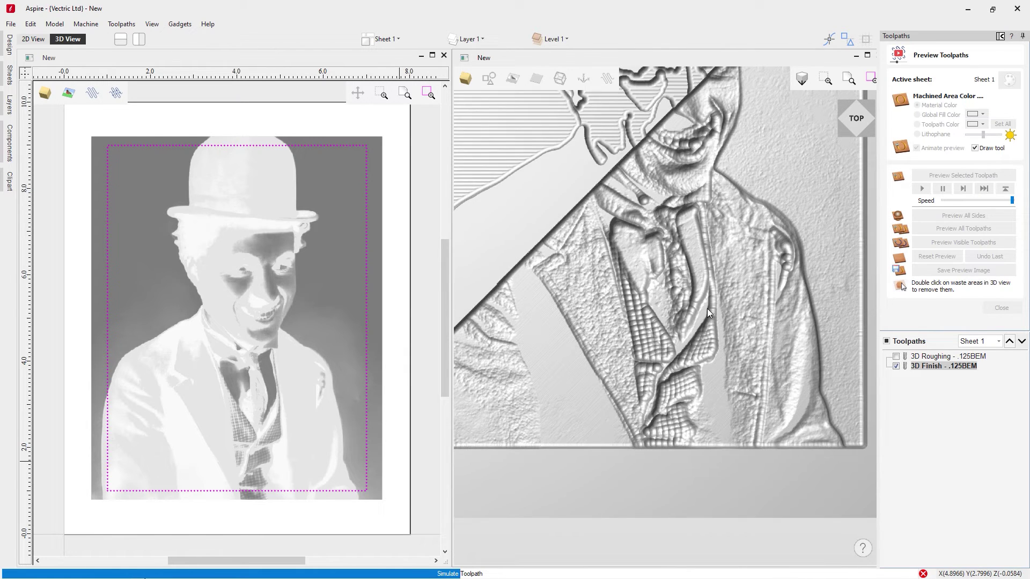
pyautogui.moveTo(724, 339); pyautogui.dragTo(728, 234)
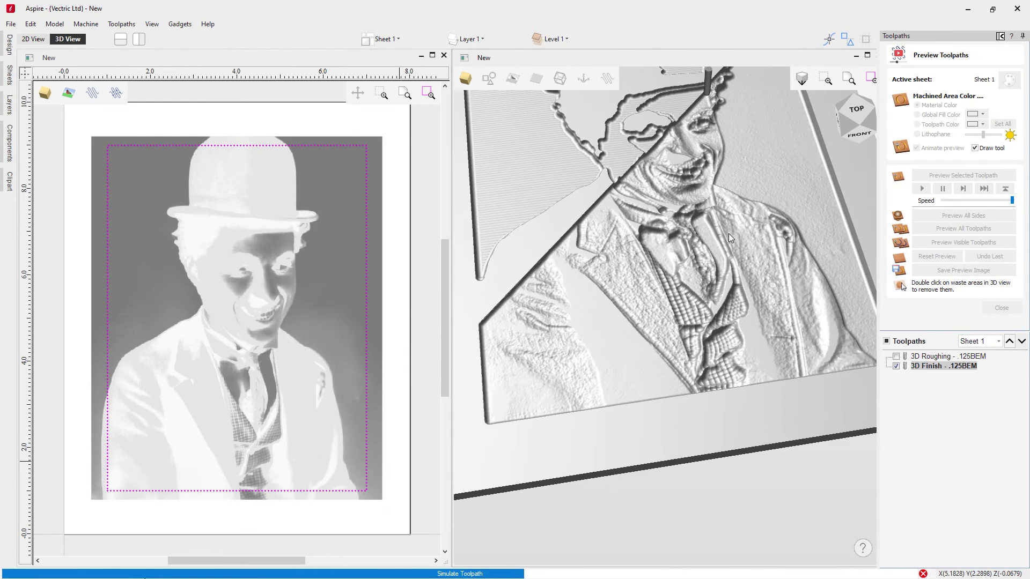
pyautogui.scroll(-4, 720, 233)
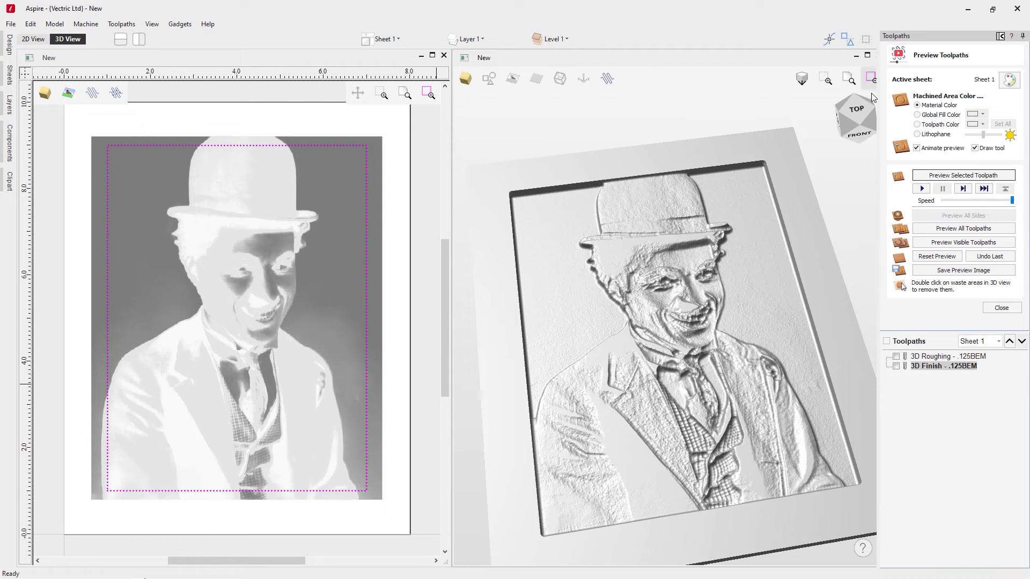
pyautogui.click(856, 110)
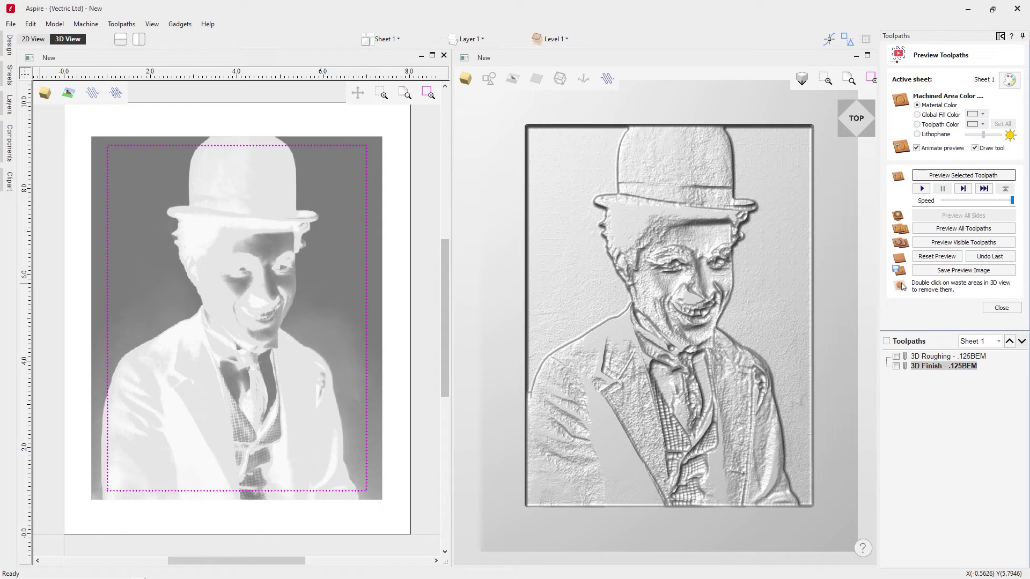
# Shade the preview as a lithophane, lower its backlight brightness, and examine the portrait's face up close
pyautogui.click(917, 134)
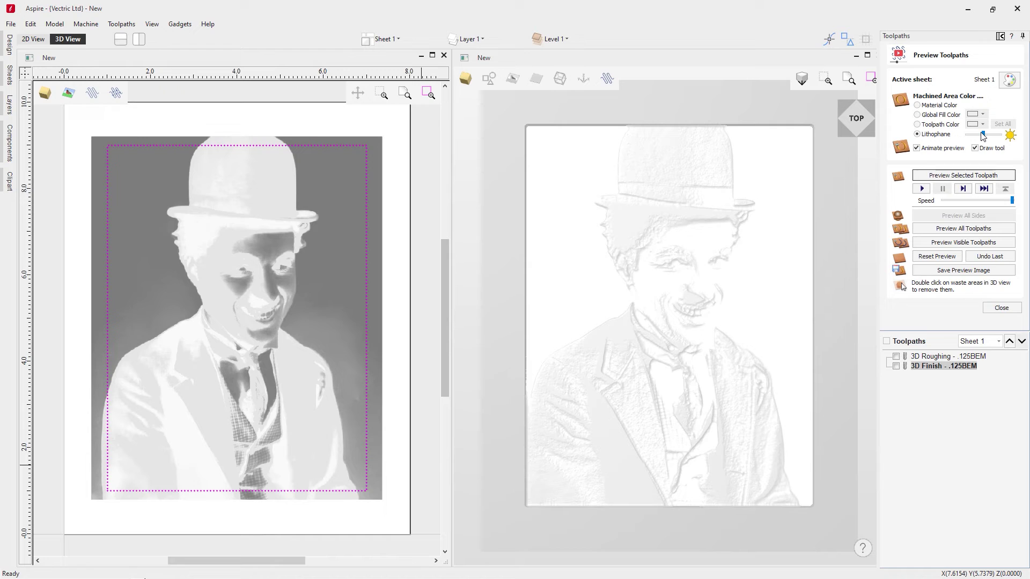
pyautogui.moveTo(982, 136); pyautogui.dragTo(973, 139)
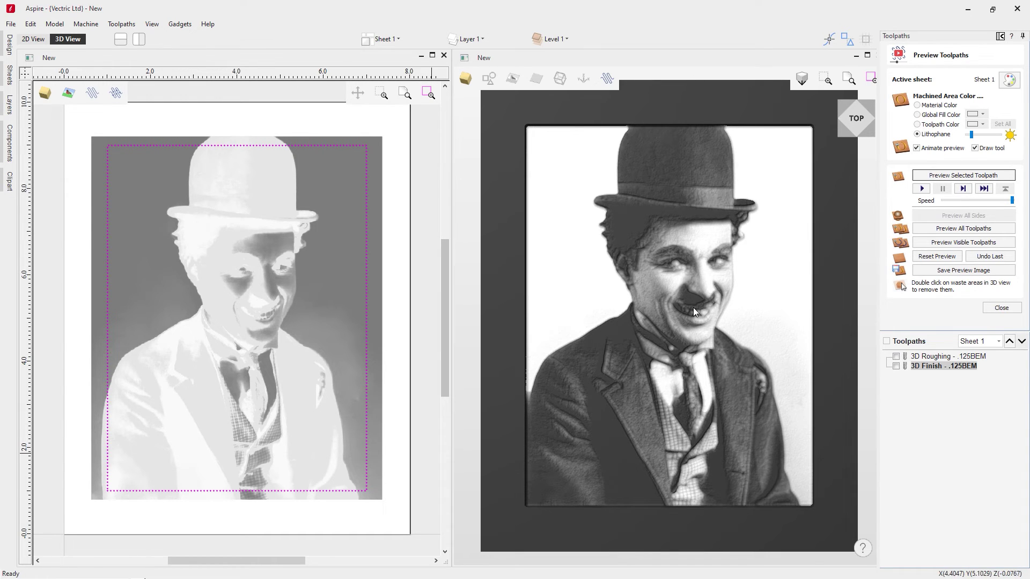
pyautogui.scroll(2, 677, 299)
pyautogui.scroll(2, 681, 287)
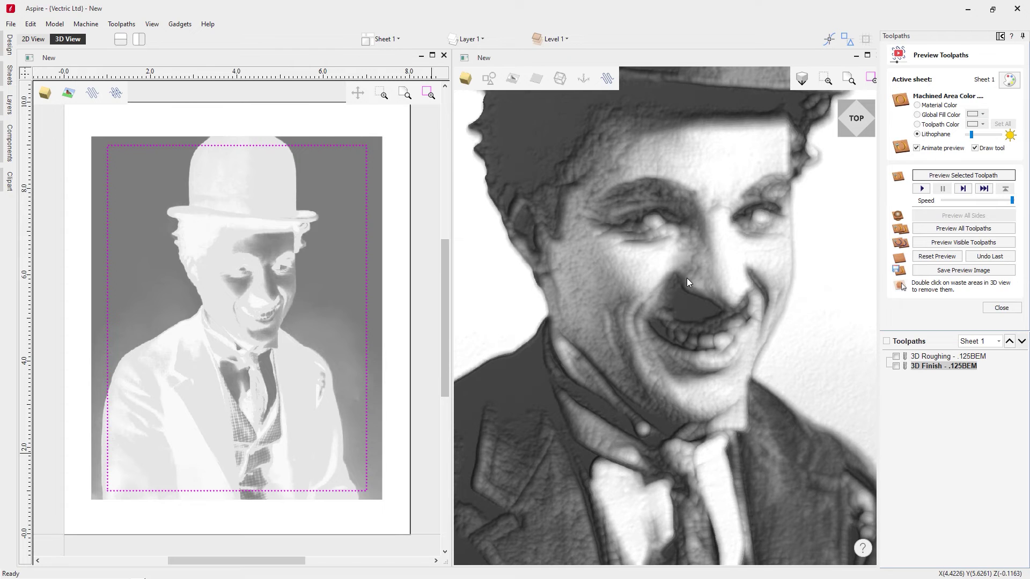
pyautogui.scroll(-1, 687, 278)
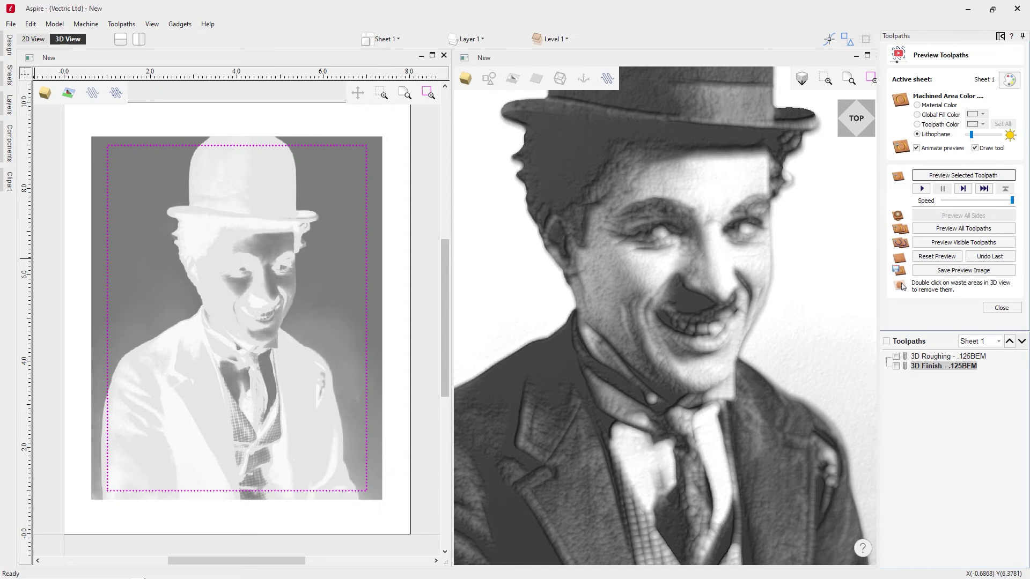
pyautogui.click(866, 117)
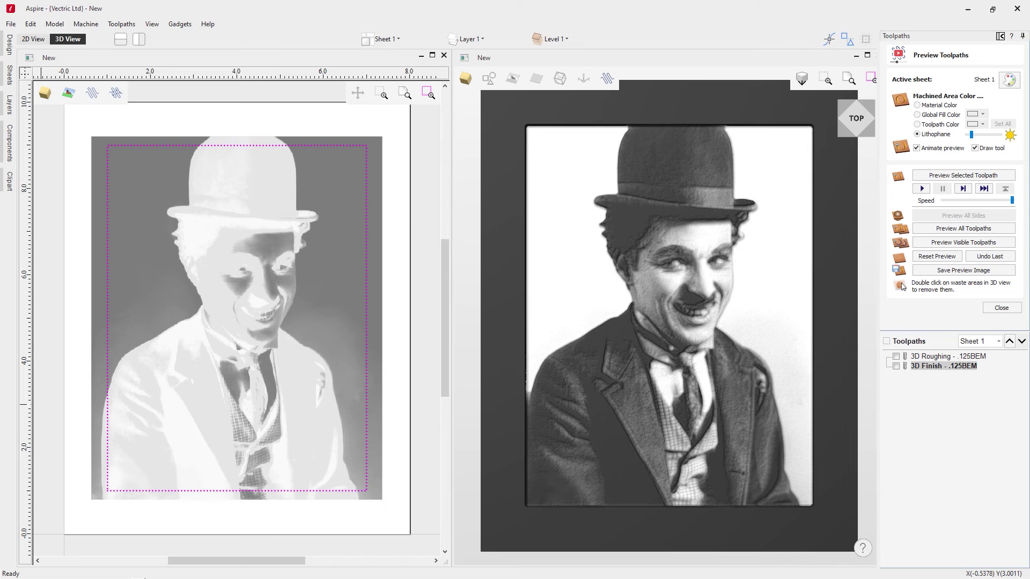
# Duplicate the "3D Finish - .125BEM" toolpath and open the copy for editing
pyautogui.click(1000, 307)
pyautogui.rightClick(937, 271)
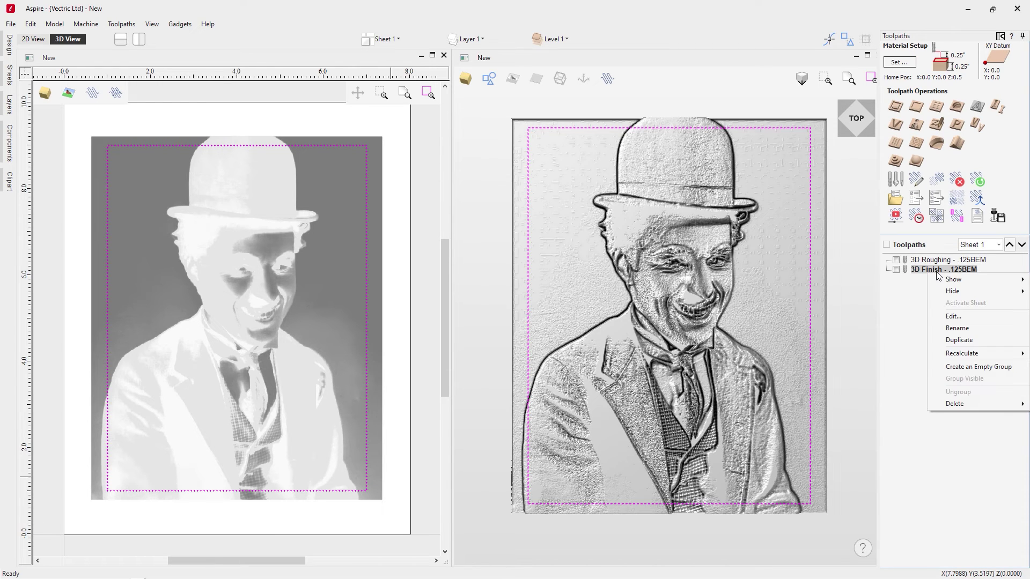
pyautogui.click(959, 340)
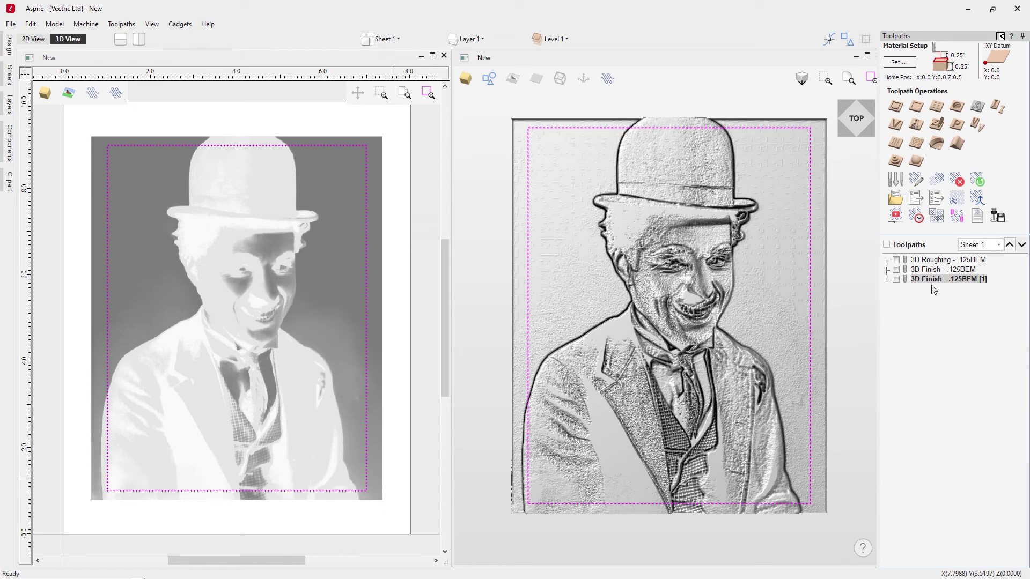
pyautogui.moveTo(926, 283)
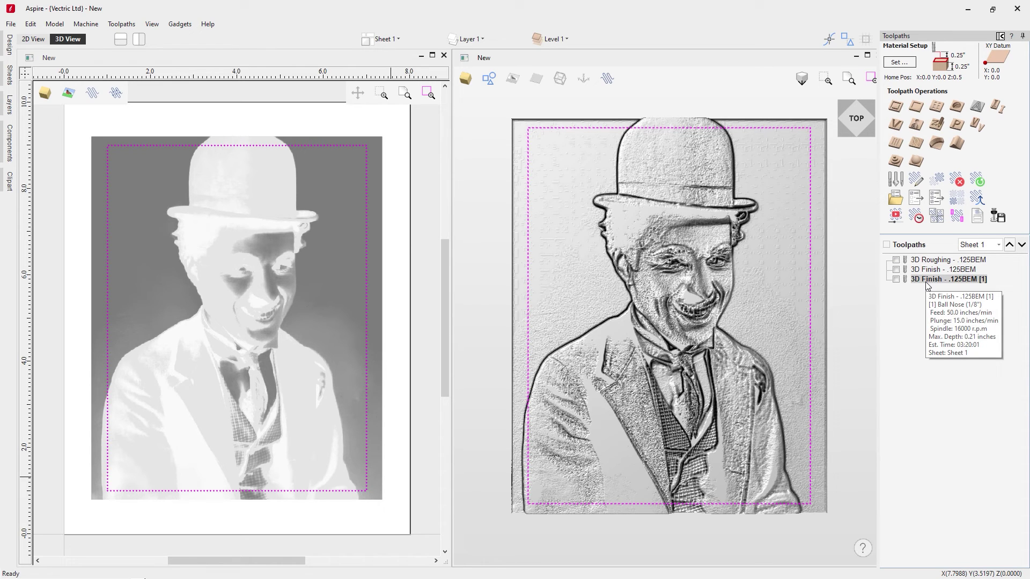
pyautogui.doubleClick(926, 280)
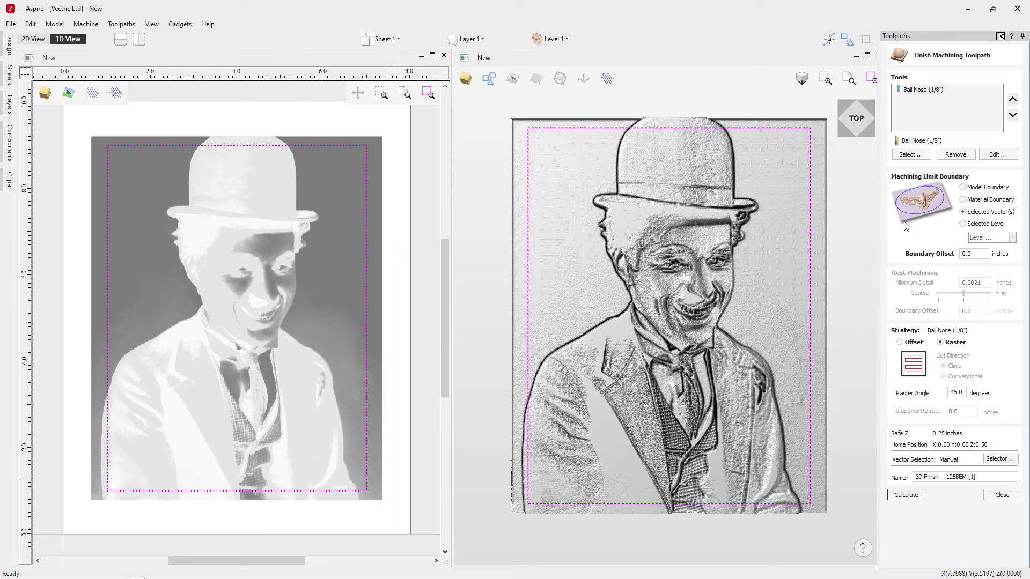
# Replace the copied toolpath's tool with the imperial 1/16" ball nose for acrylic, using an 8% stepover
pyautogui.click(933, 90)
pyautogui.click(956, 155)
pyautogui.click(911, 154)
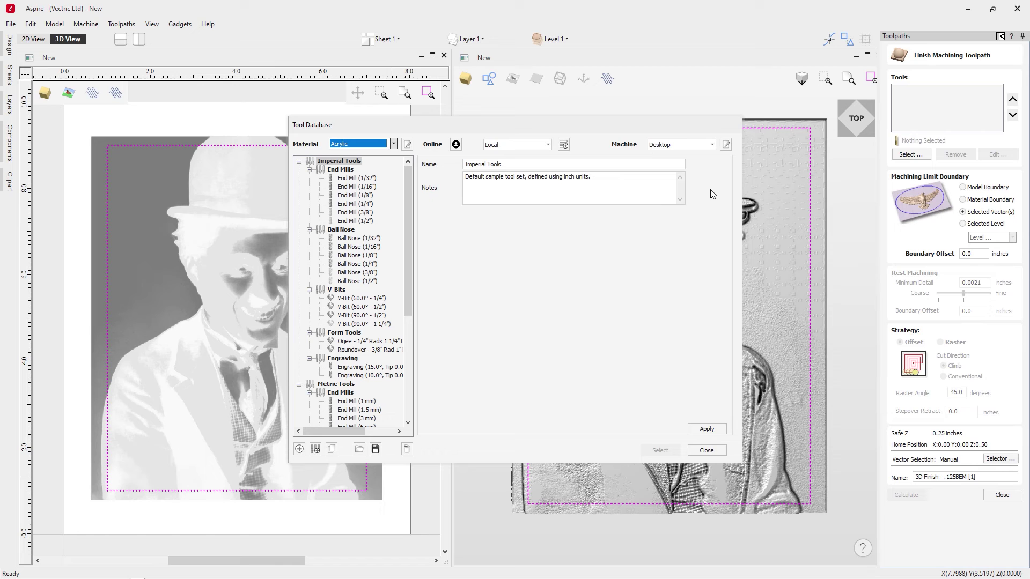
pyautogui.click(359, 246)
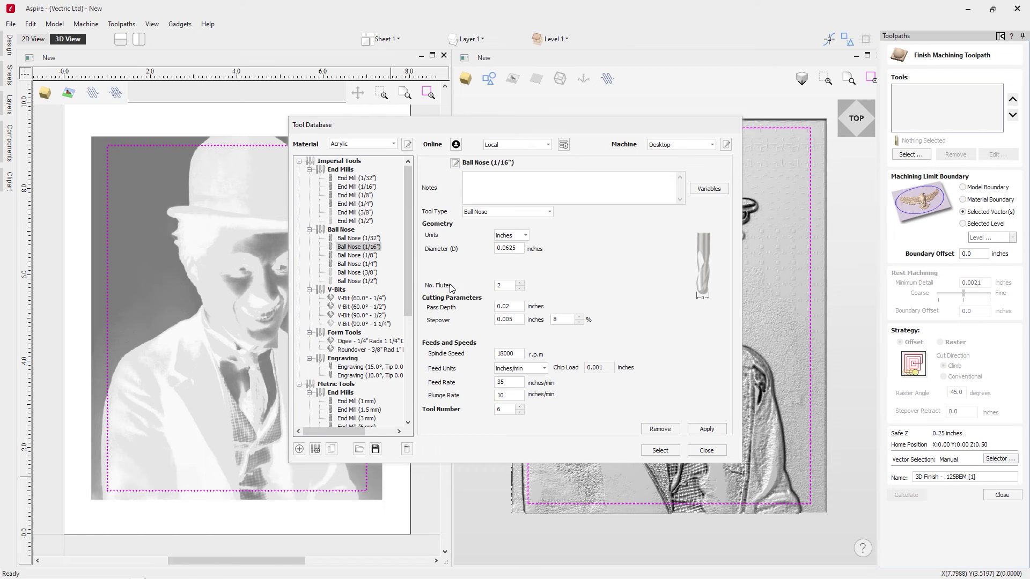
pyautogui.click(661, 451)
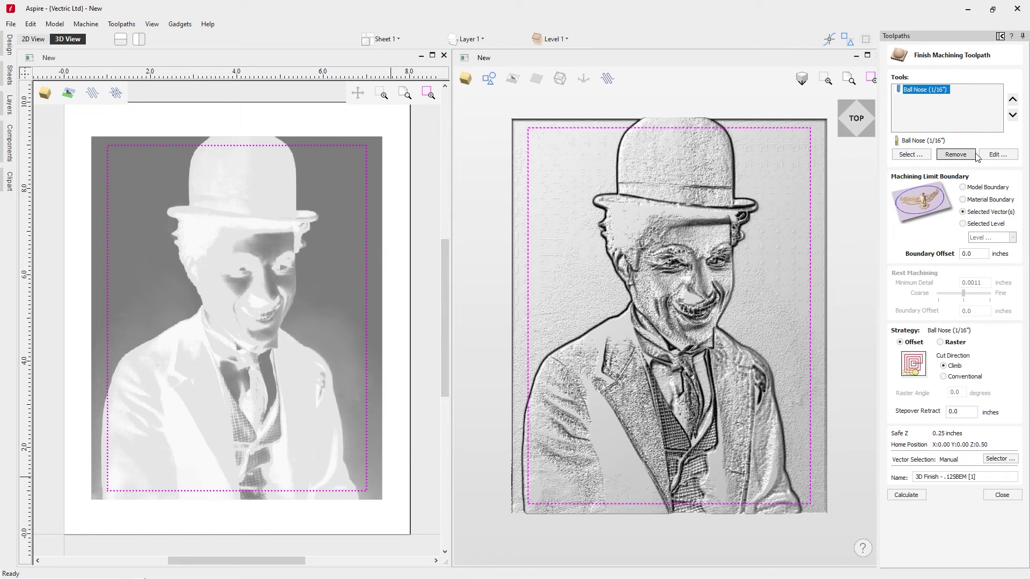
pyautogui.click(994, 156)
pyautogui.doubleClick(491, 313)
pyautogui.write('8')
pyautogui.click(597, 440)
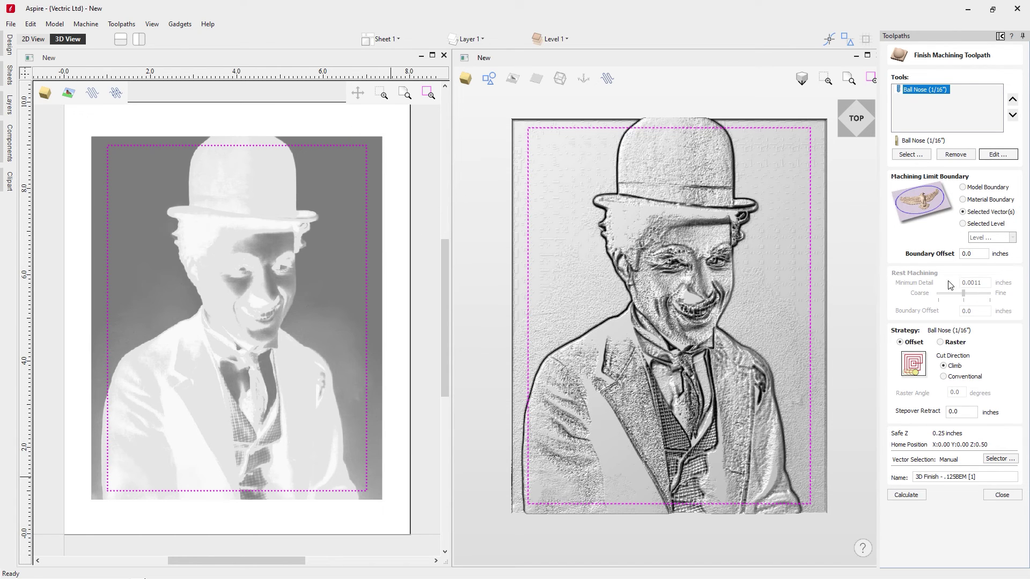
# Calculate the copied finishing toolpath with a raster strategy at 45 degrees, renamed "3D Finish - .0625BEM"
pyautogui.click(957, 344)
pyautogui.doubleClick(956, 393)
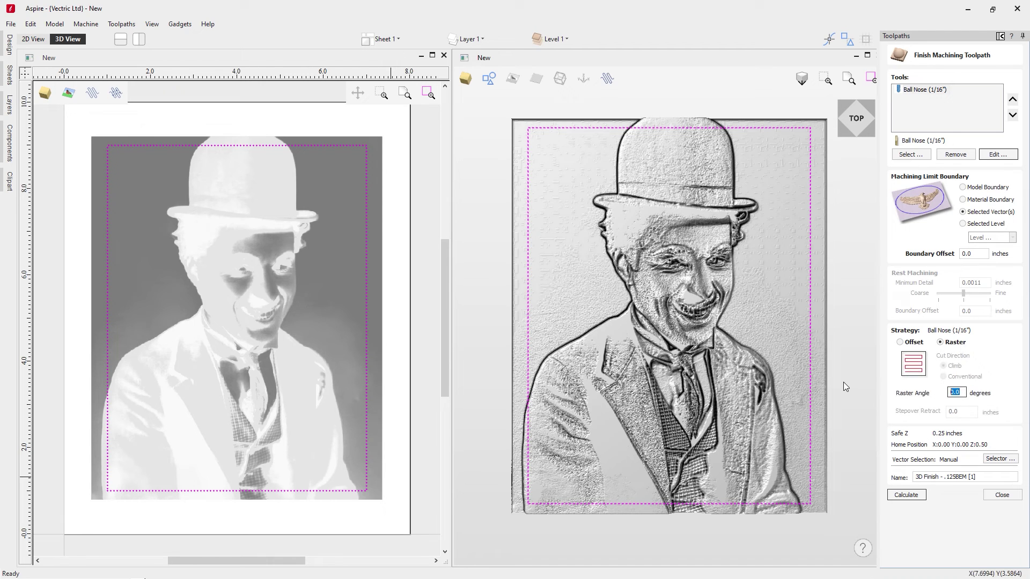
pyautogui.write('45')
pyautogui.click(903, 496)
pyautogui.click(954, 479)
pyautogui.click(977, 477)
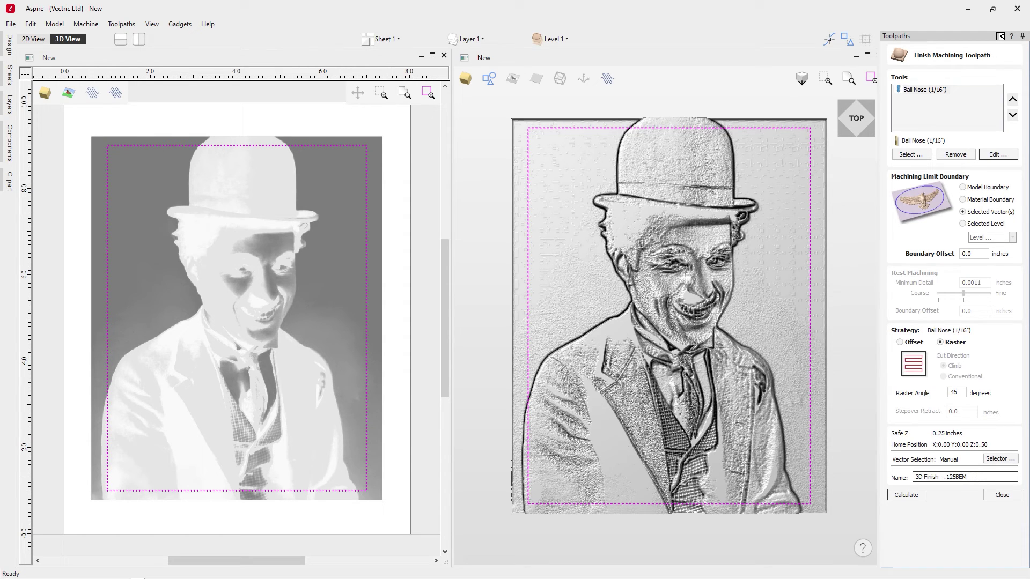
pyautogui.press('BackSpace')
pyautogui.write('06')
pyautogui.click(913, 496)
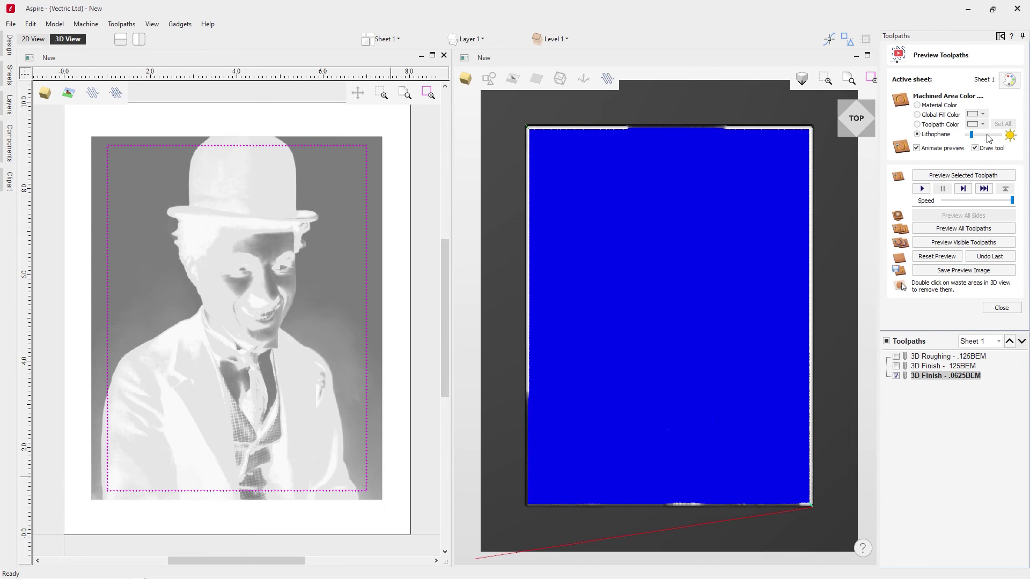
# Simulate the "3D Finish - .0625BEM" toolpath at a slightly reduced animation speed and examine the vest and jacket detail up close
pyautogui.moveTo(1007, 202); pyautogui.dragTo(997, 201)
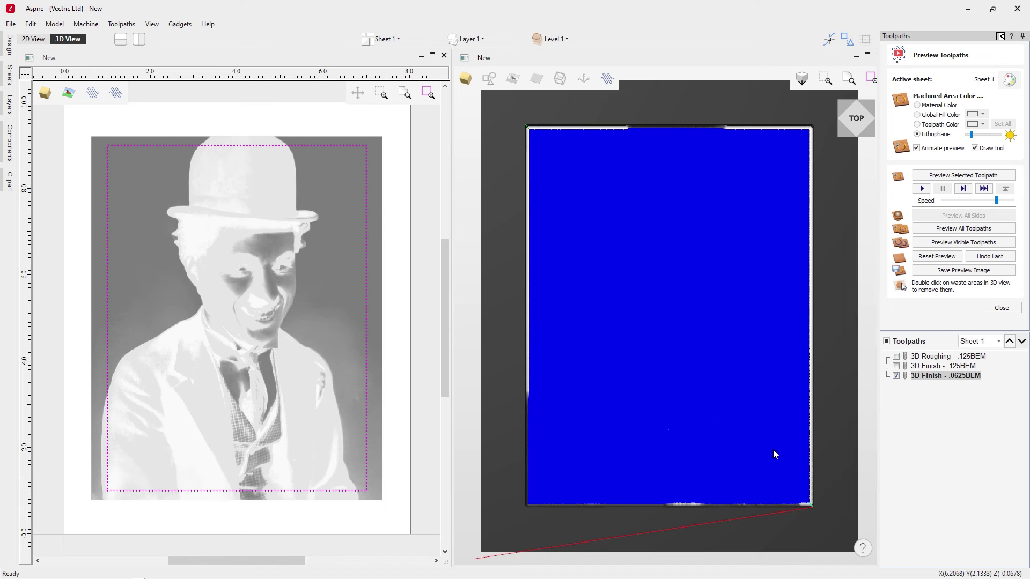
pyautogui.moveTo(774, 449); pyautogui.dragTo(703, 349, button='middle')
pyautogui.scroll(1, 702, 351)
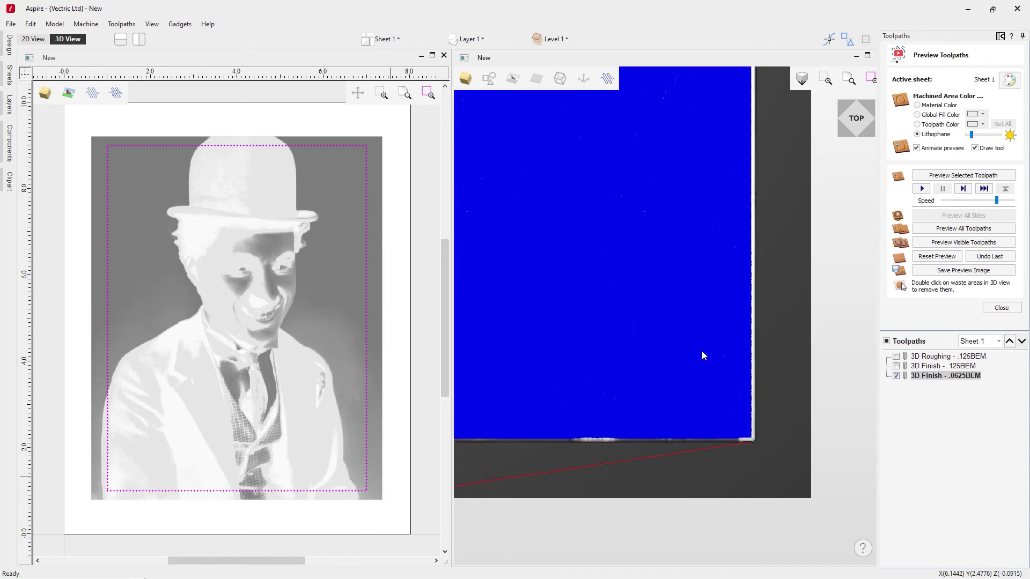
pyautogui.moveTo(700, 371); pyautogui.dragTo(669, 320)
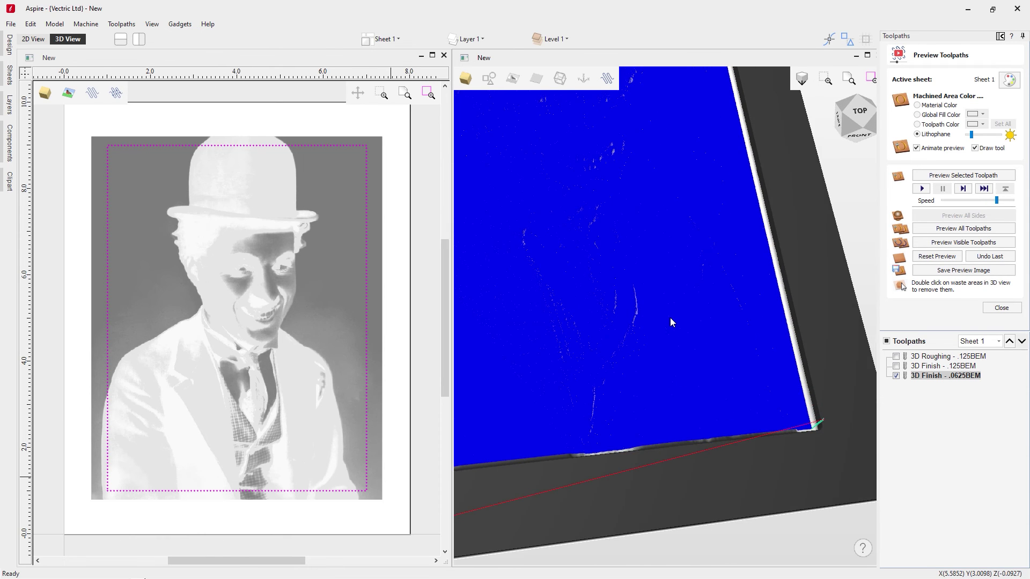
pyautogui.click(944, 177)
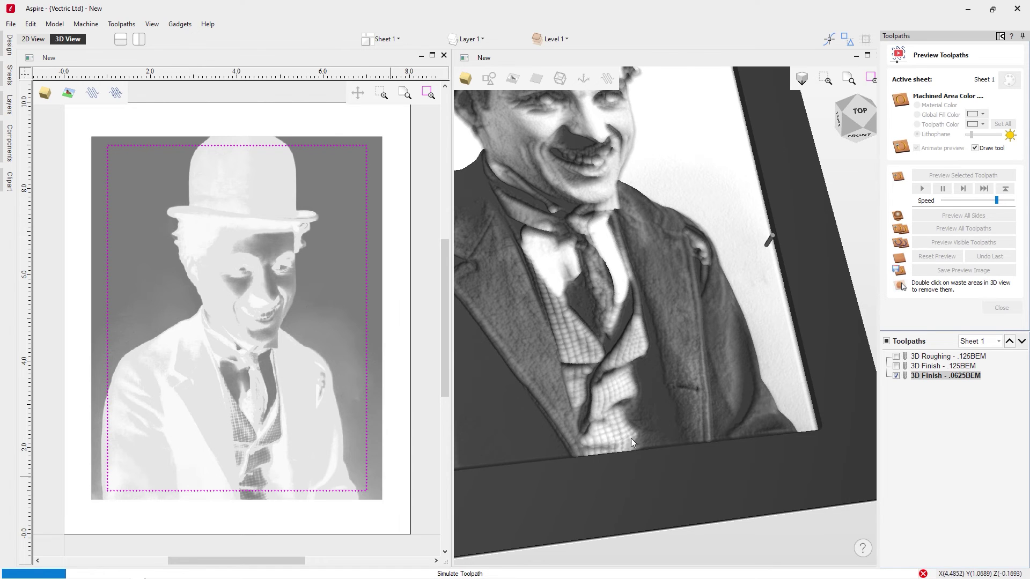
pyautogui.scroll(2, 623, 441)
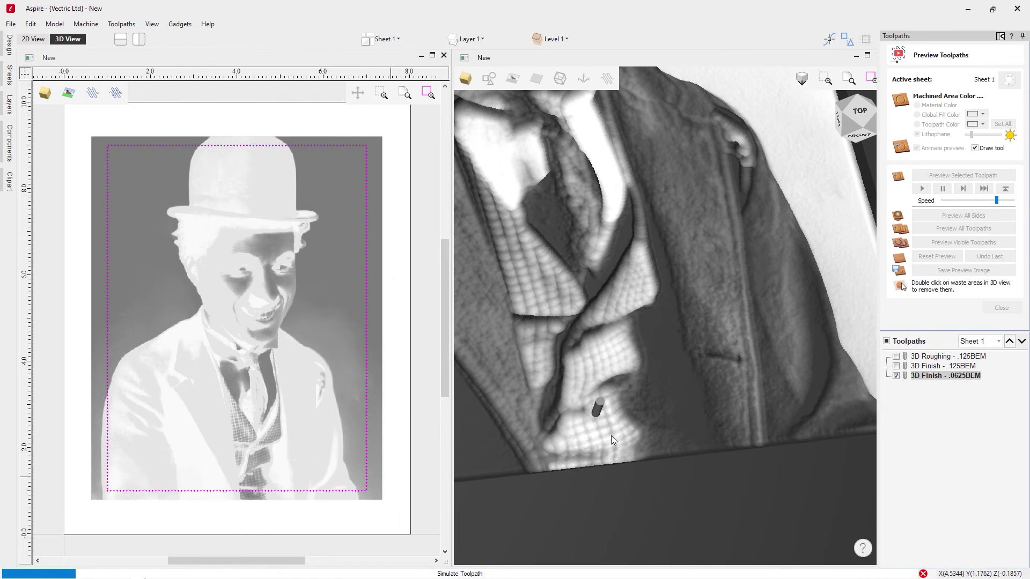
pyautogui.scroll(-1, 611, 435)
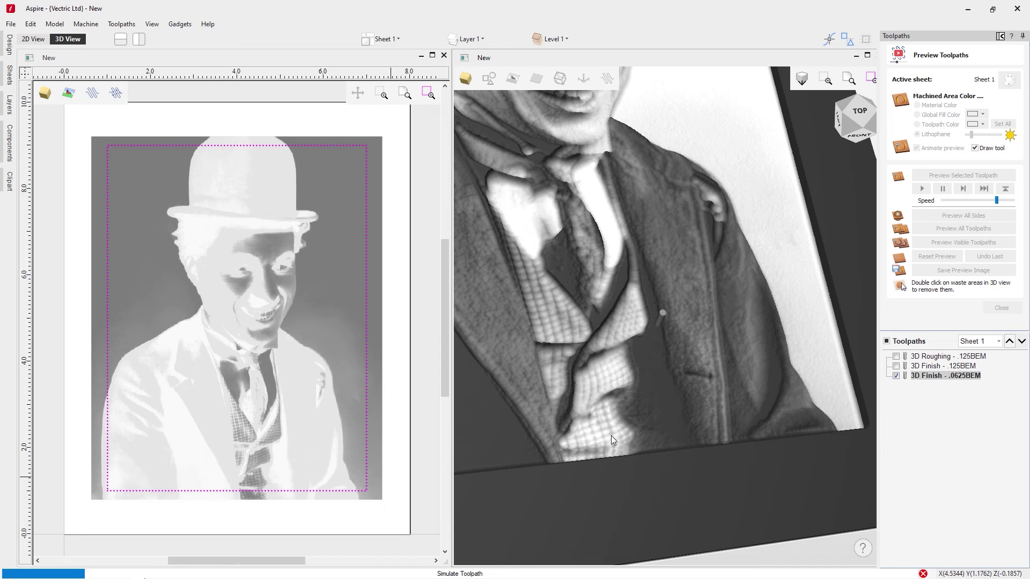
pyautogui.scroll(-1, 611, 435)
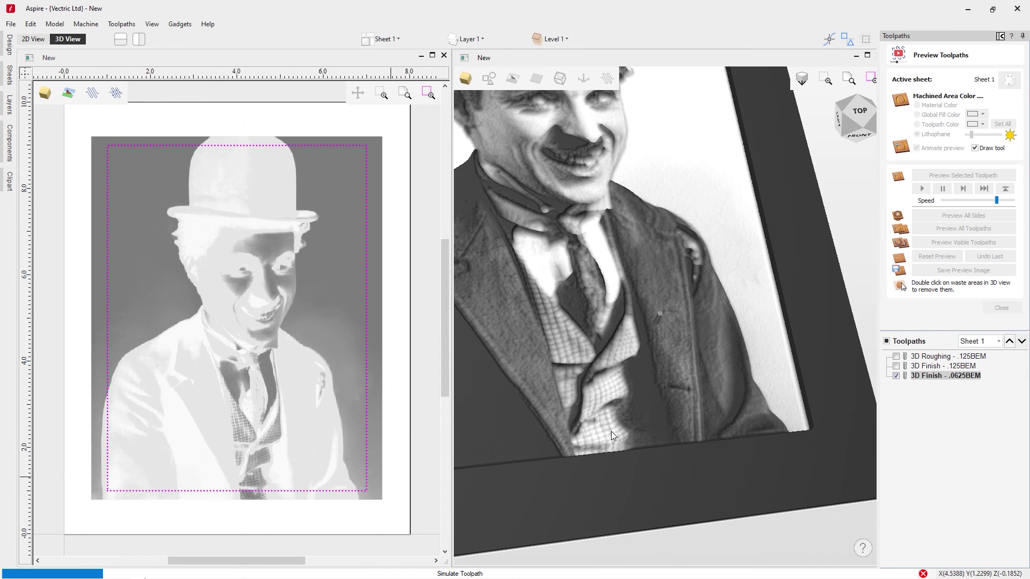
pyautogui.scroll(-1, 610, 435)
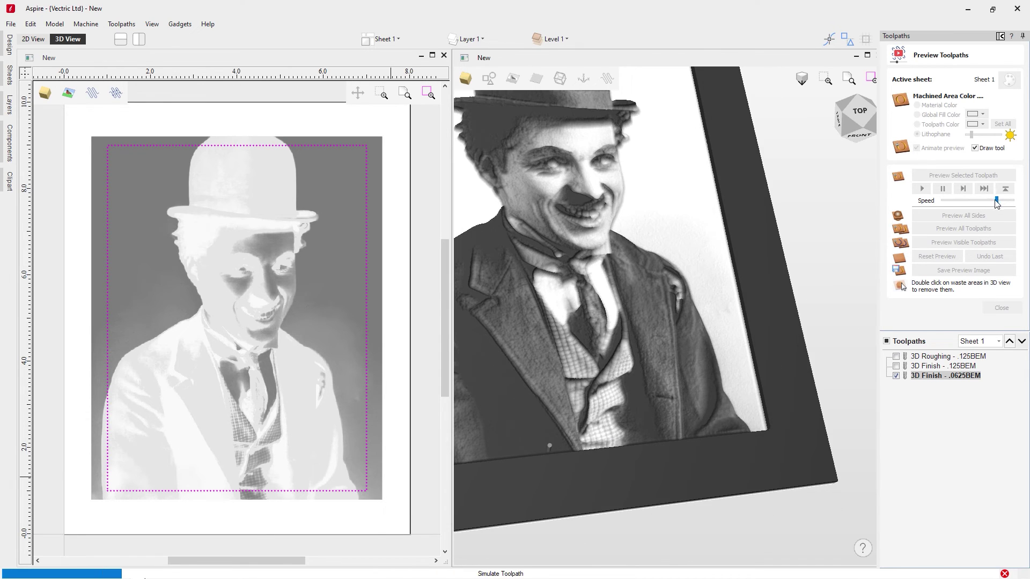
# Run the rest of the simulation at maximum speed, view the lithophane from the top, and close the toolpath preview
pyautogui.moveTo(997, 203); pyautogui.dragTo(1012, 200)
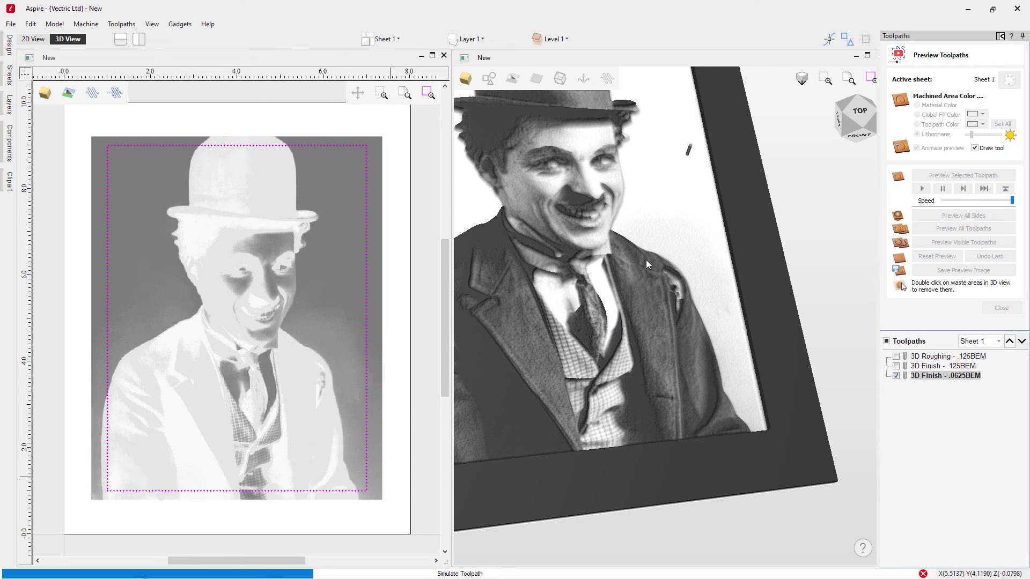
pyautogui.click(858, 113)
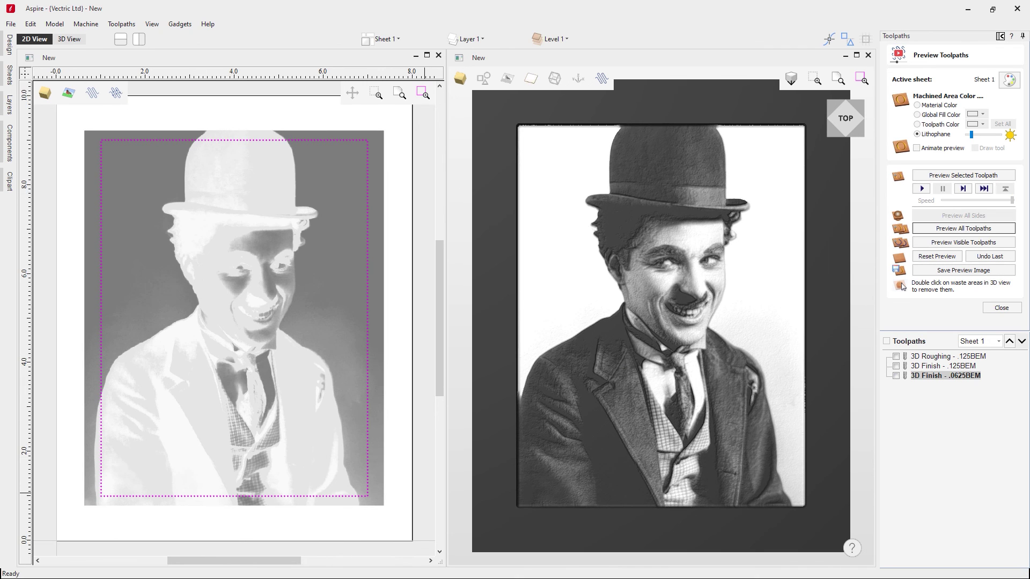
pyautogui.click(1002, 307)
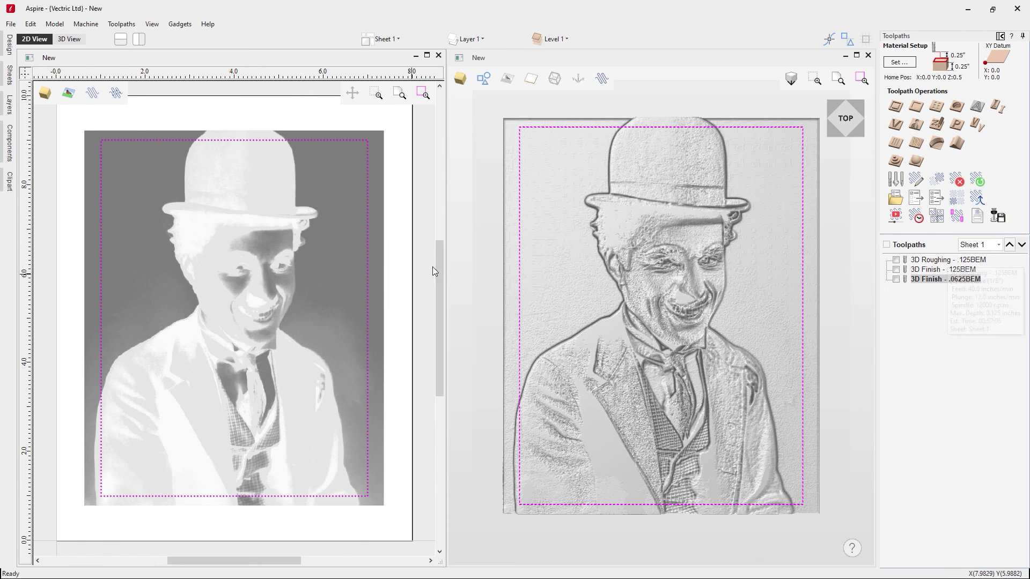
# Save the job as an Aspire file named "Lithophane_Creation_Toolpaths" in the lithophane-creation_FILES folder
pyautogui.click(11, 24)
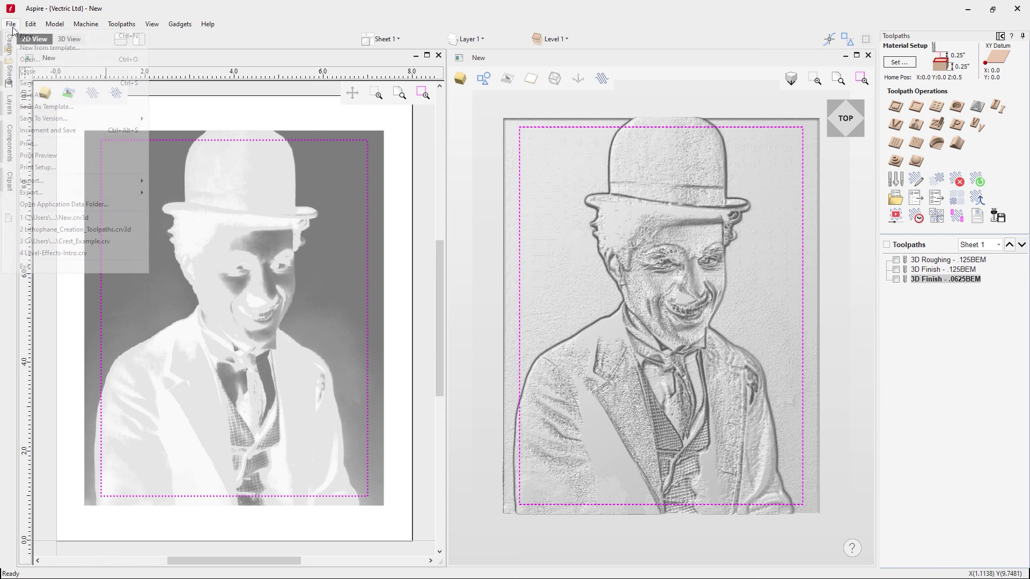
pyautogui.click(50, 96)
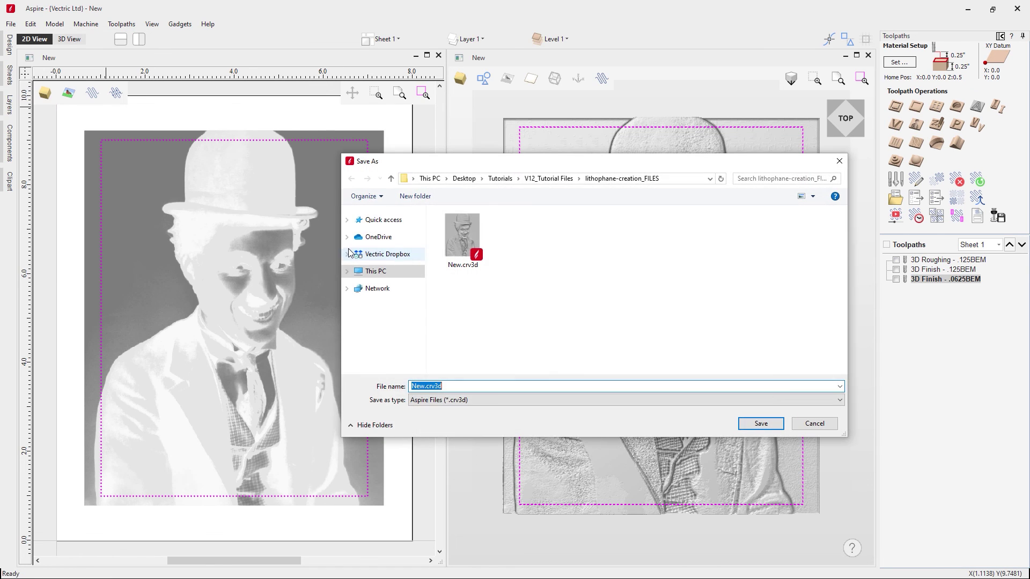
pyautogui.click(426, 386)
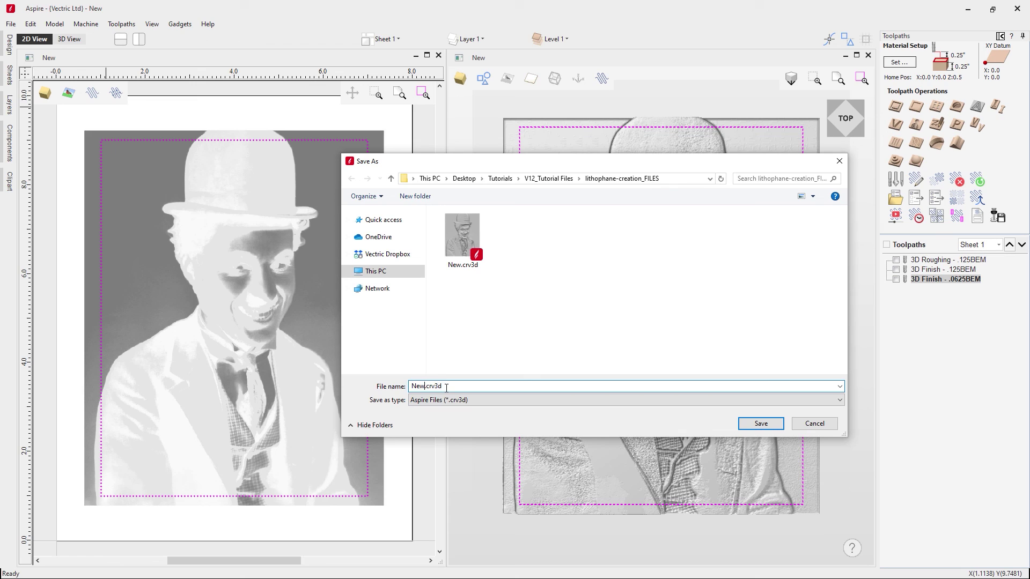
pyautogui.press('BackSpace')
pyautogui.press('BackSpace')
pyautogui.press('BackSpace')
pyautogui.write('Lithophane Creation_Toolpaths')
pyautogui.click(776, 422)
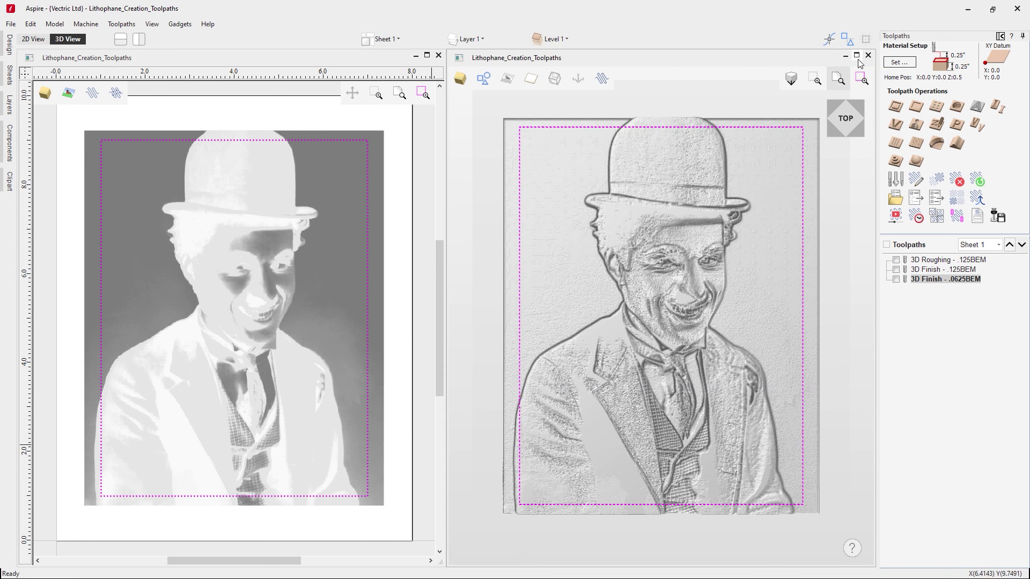
# Reopen the toolpath preview with the 3D view maximized and examine the finished lithophane from a tilted angle
pyautogui.press('F3')
pyautogui.click(896, 215)
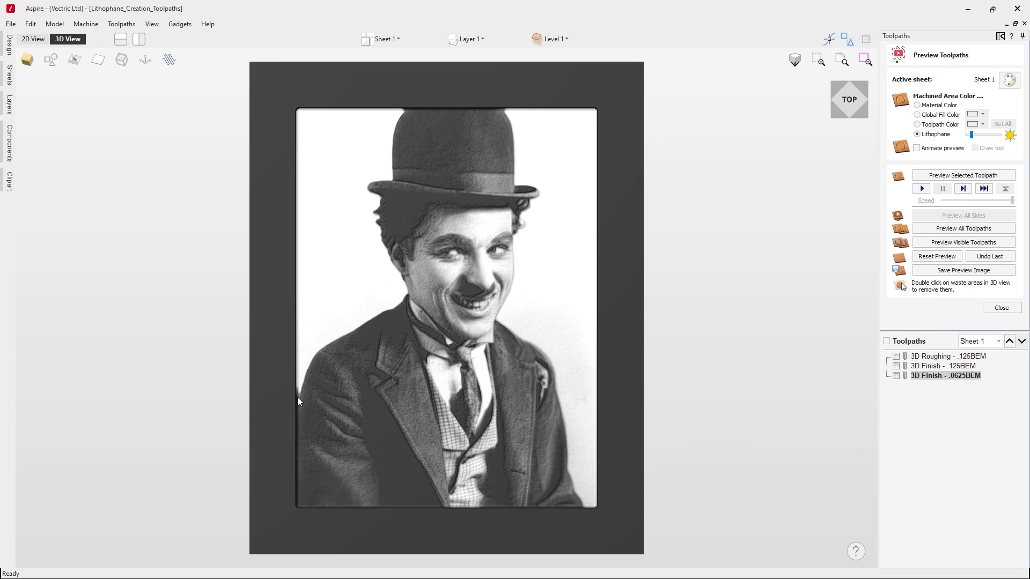
pyautogui.moveTo(475, 344); pyautogui.dragTo(518, 308)
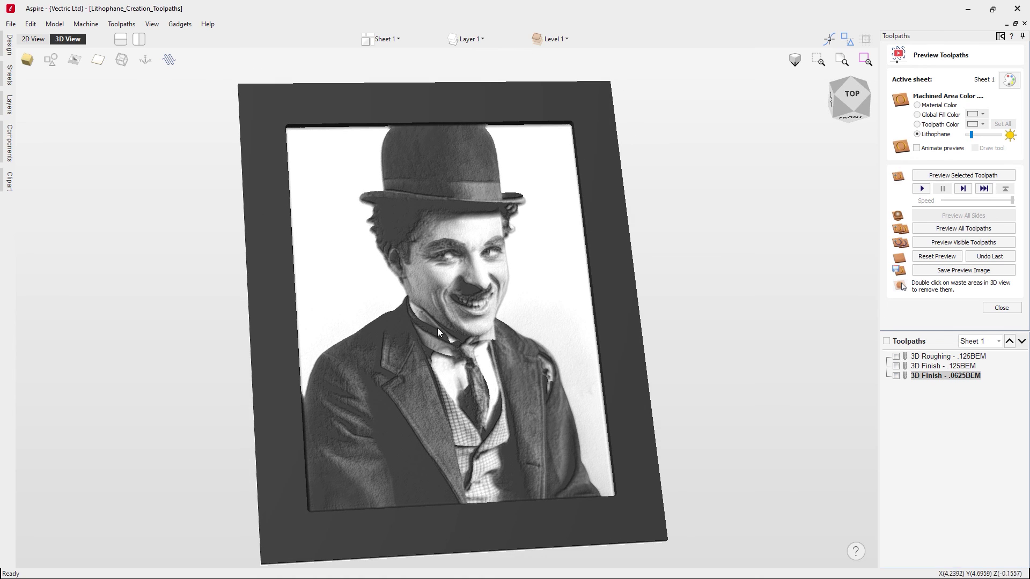